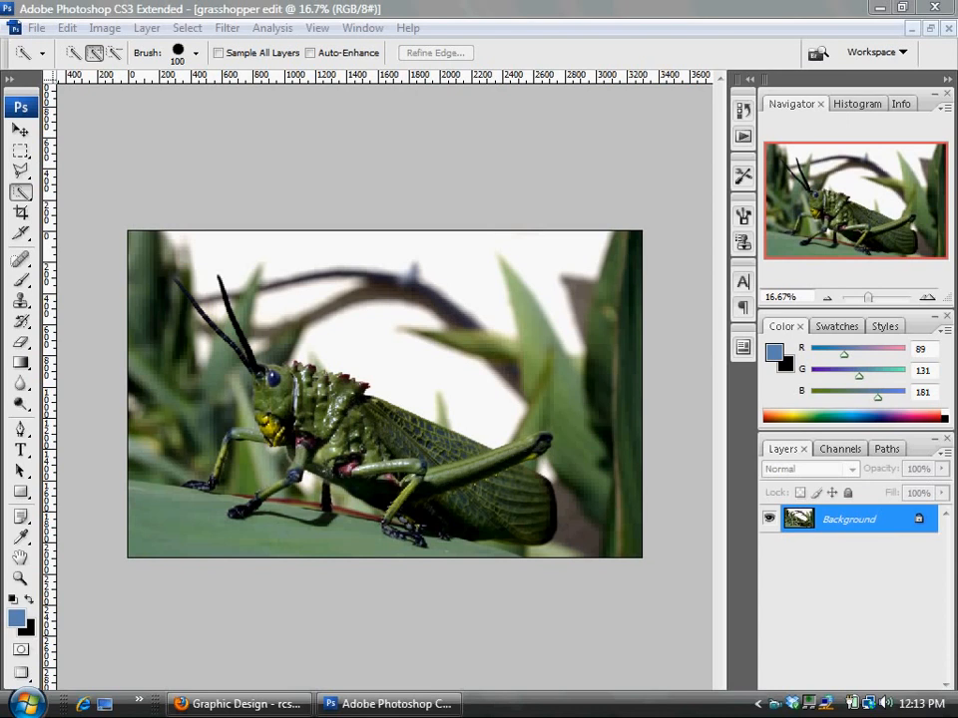
Select the grasshopper's body, hind leg and head with the Quick Selection tool
click(188, 27)
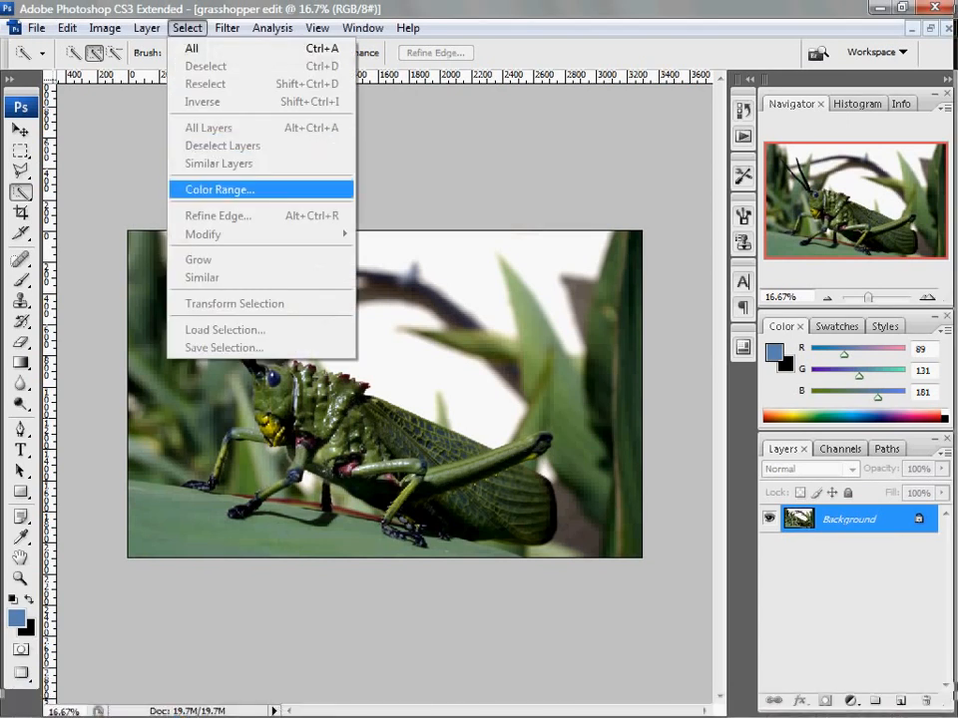
click(408, 182)
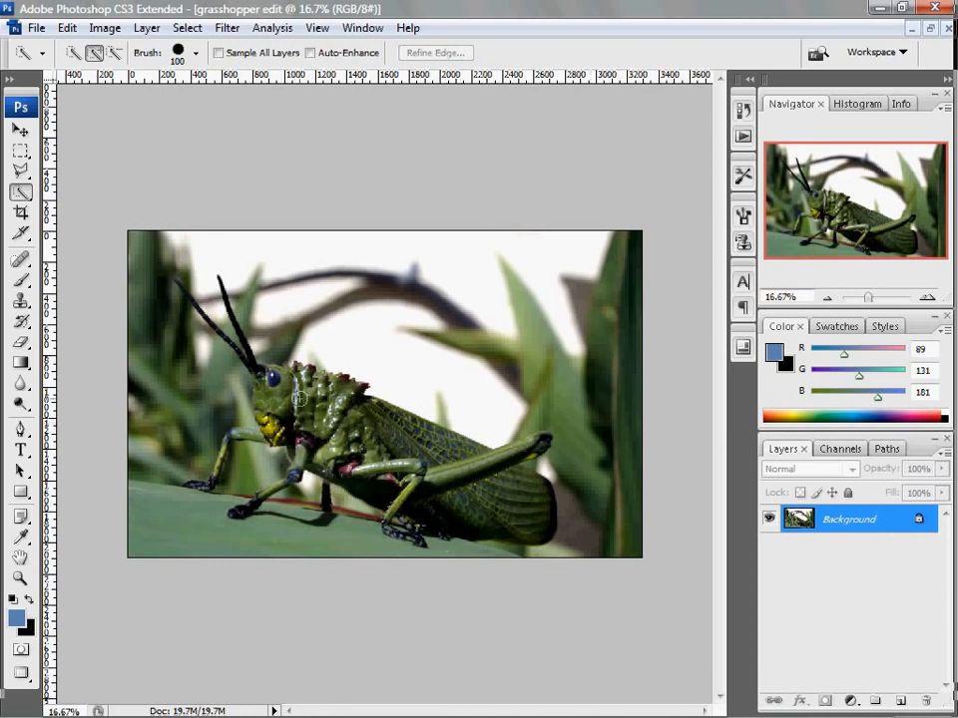
drag(301, 398, 520, 504)
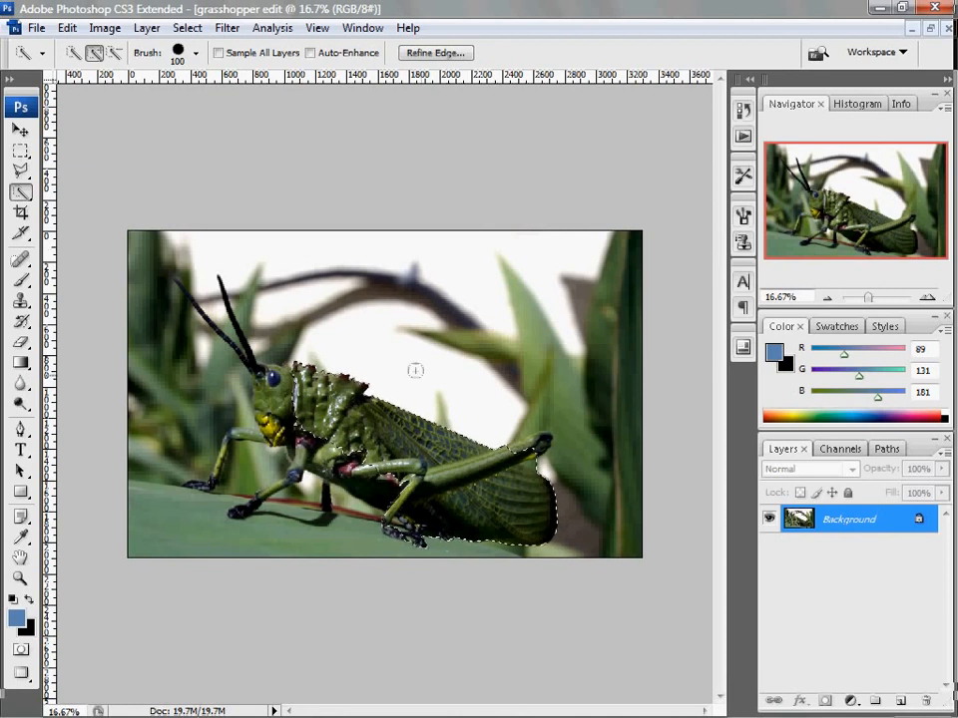
click(513, 451)
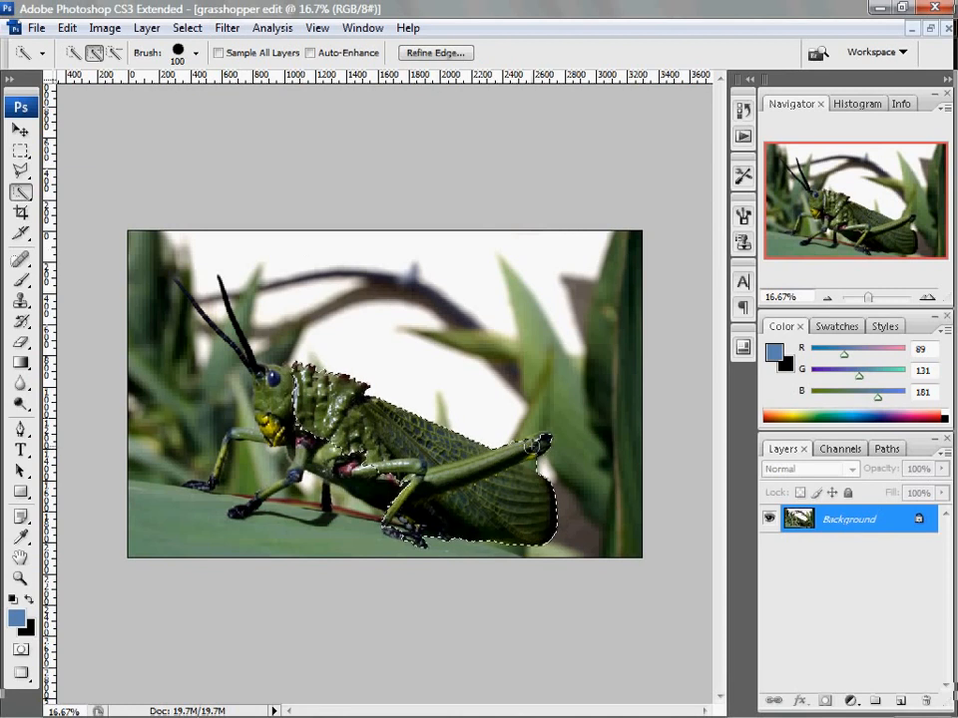
drag(403, 475, 337, 467)
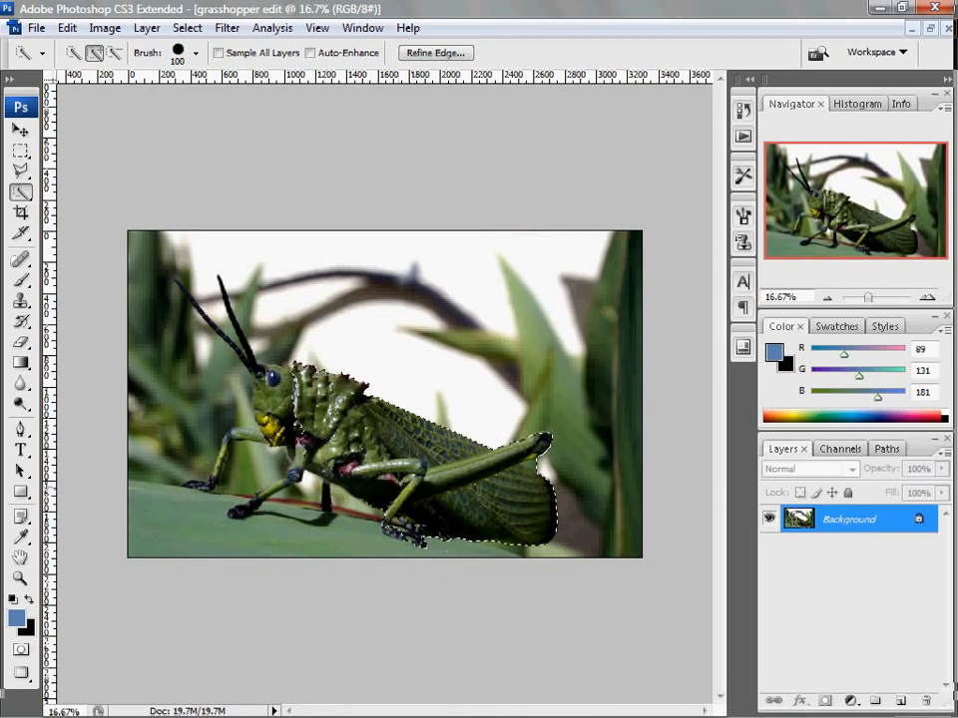
drag(288, 425, 273, 387)
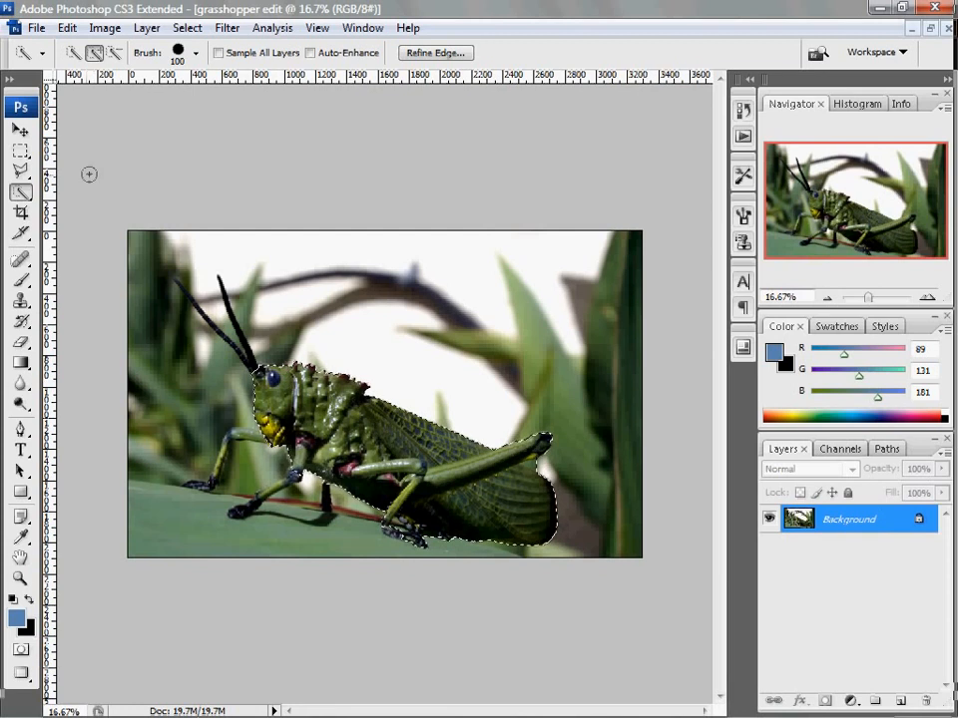
Add both antennae to the selection with the Magic Wand tool
click(20, 192)
click(105, 209)
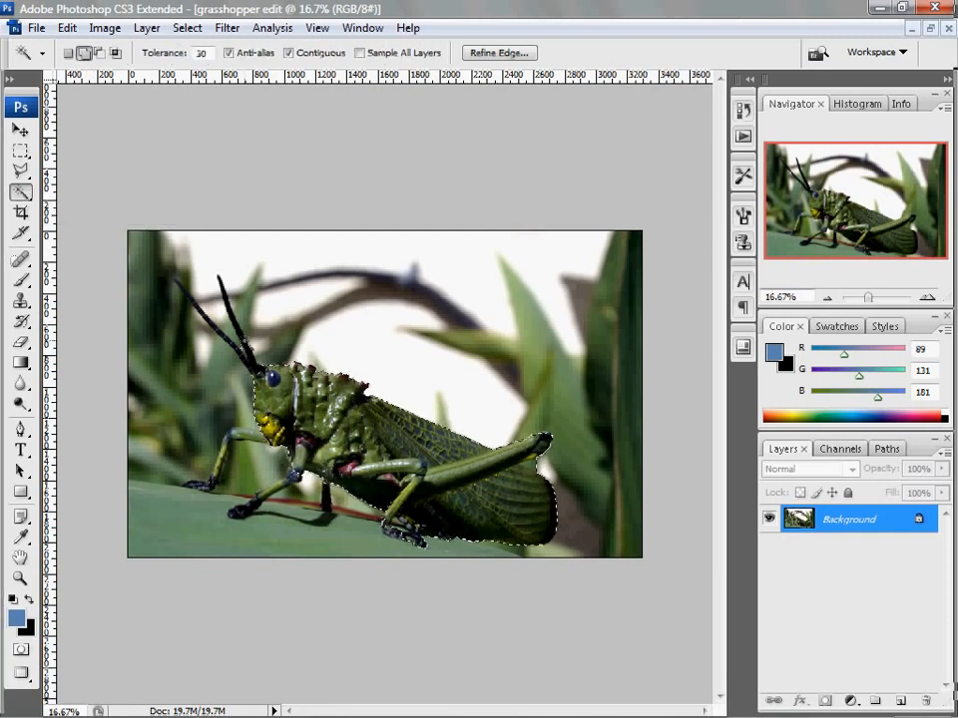
click(245, 343)
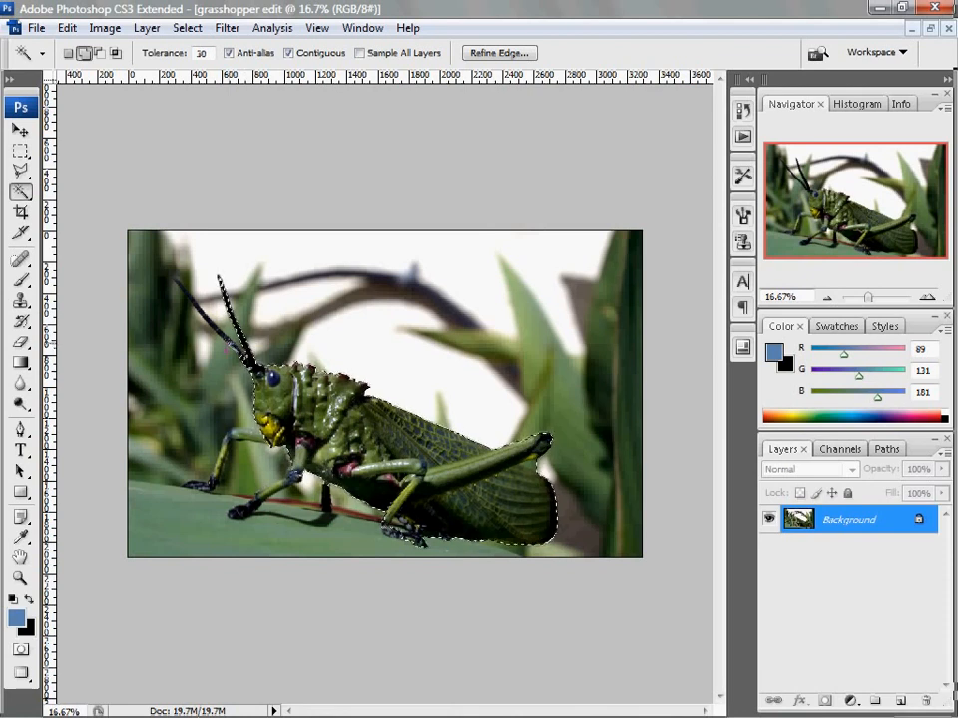
click(228, 345)
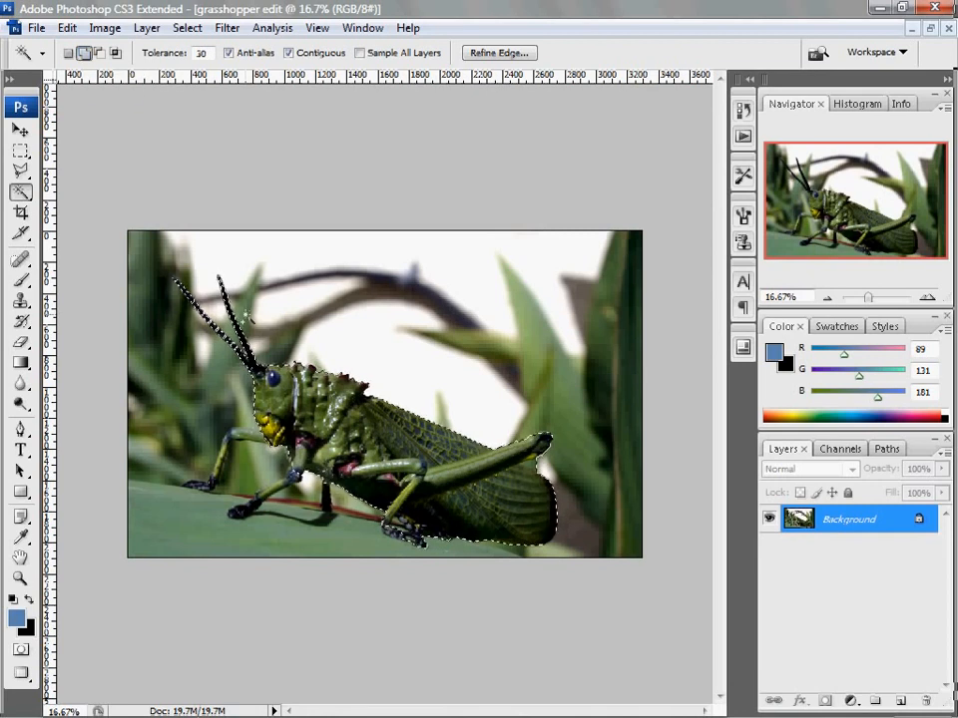
Add the front legs to the selection with the Quick Selection tool at brush size 50, trimming the spill around them
click(19, 192)
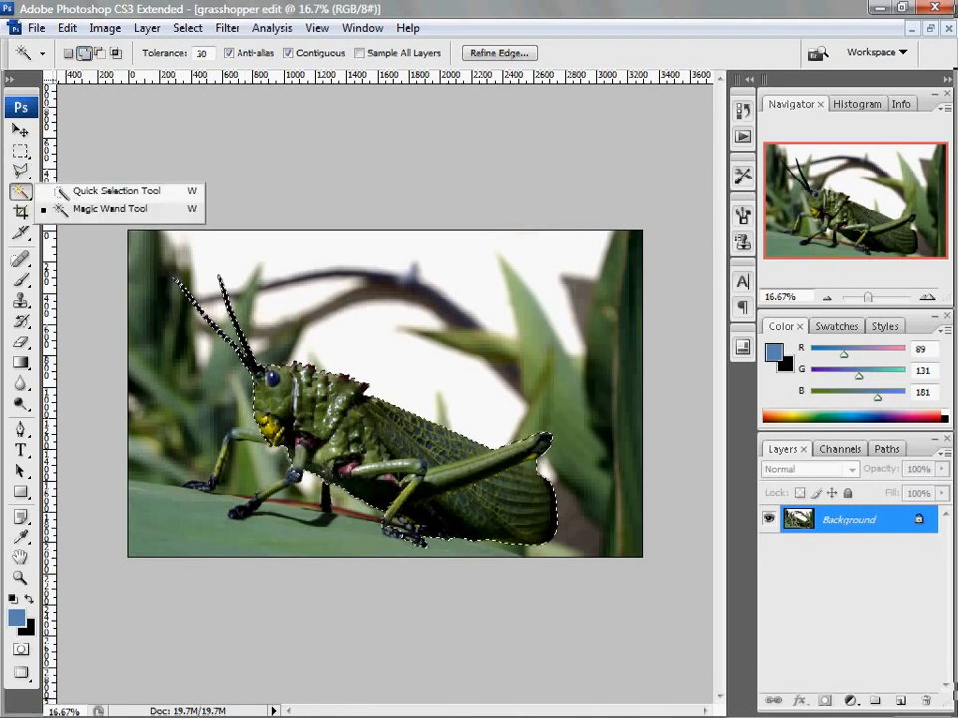
click(100, 190)
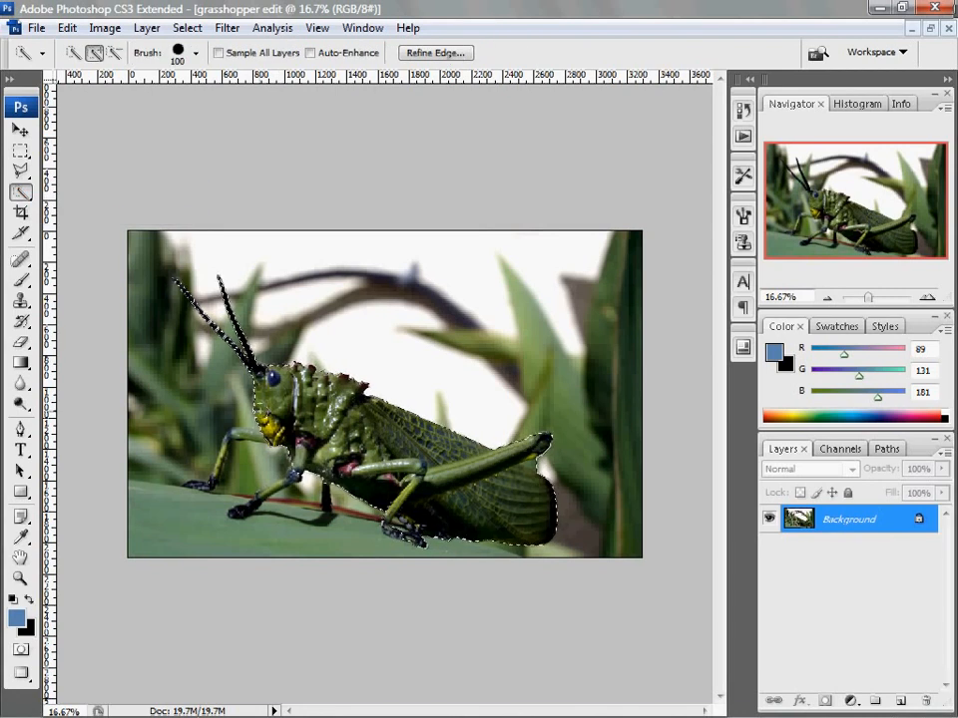
key(bracketleft)
key(bracketleft)
key(bracketleft)
key(bracketleft)
key(bracketleft)
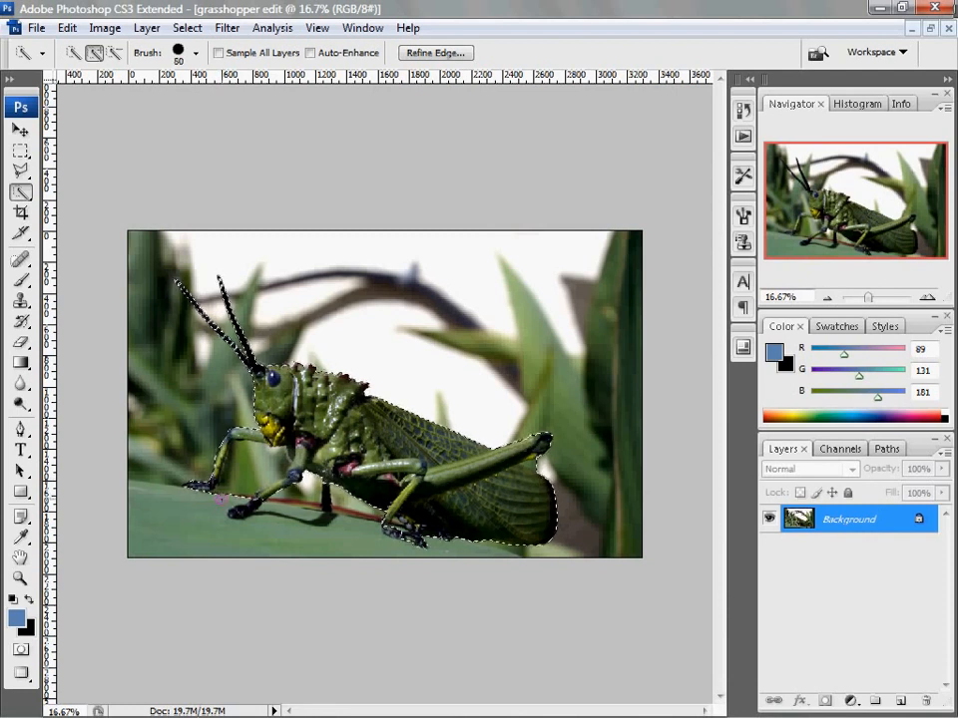
key(alt)
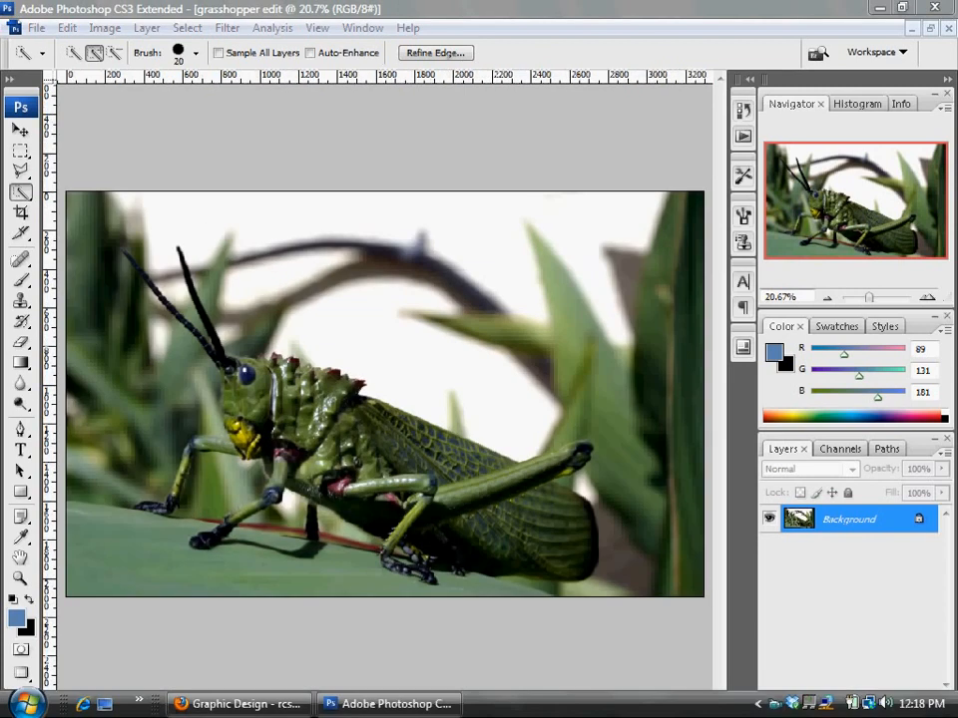
Subtract the remaining leaf sliver inside the gap at the hind foot from the selection, using brush size 9
click(527, 360)
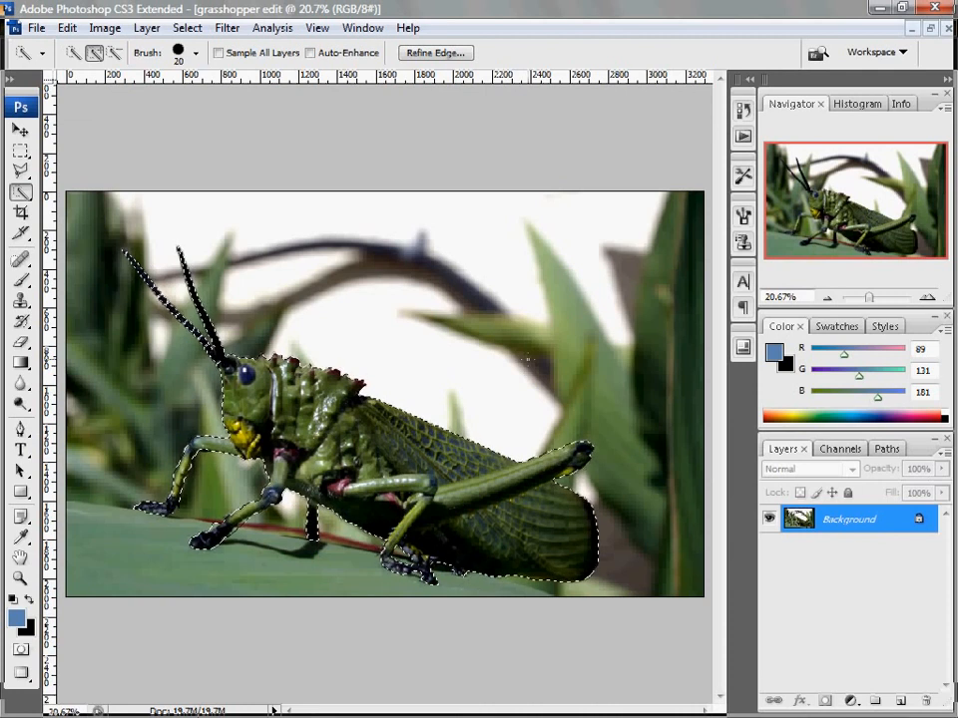
key(z)
drag(385, 528, 485, 579)
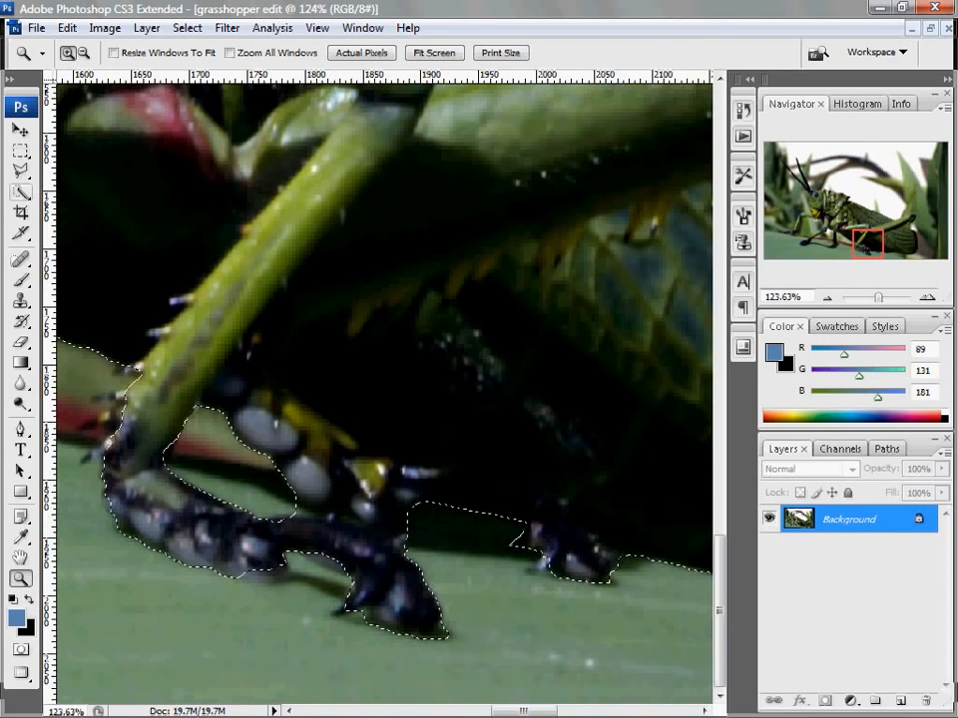
key(w)
key(bracketleft)
key(bracketleft)
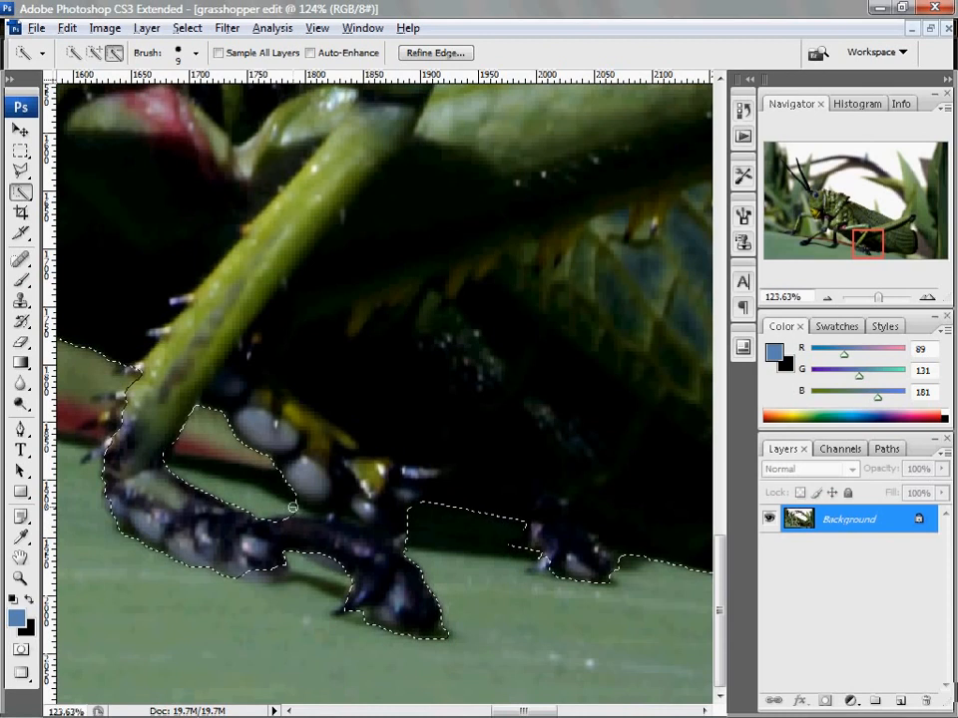
alt+click(304, 512)
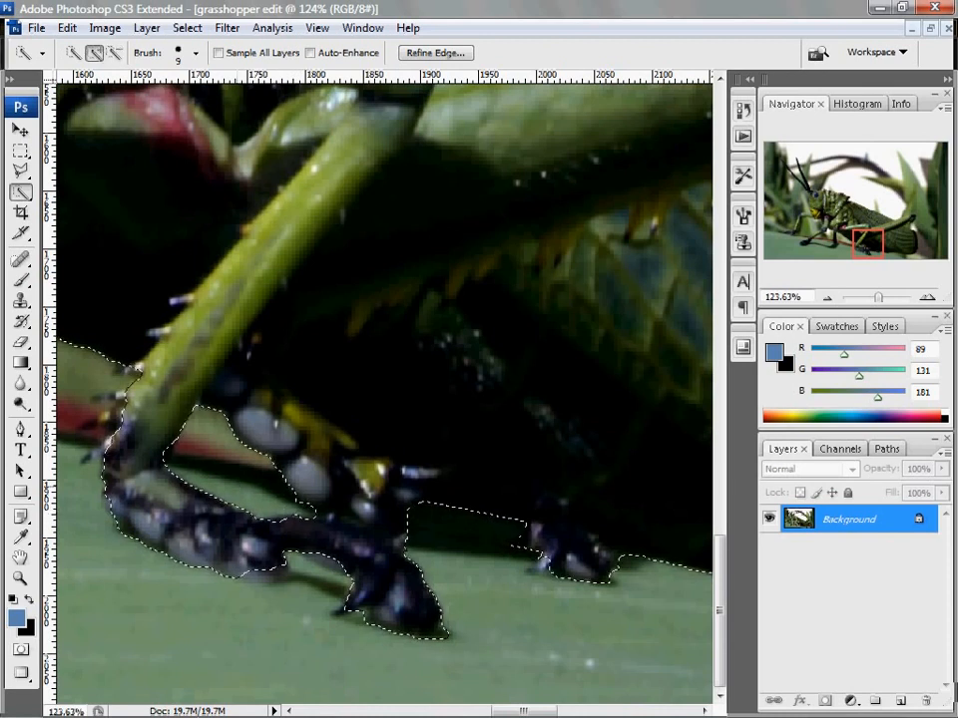
key(ctrl+0)
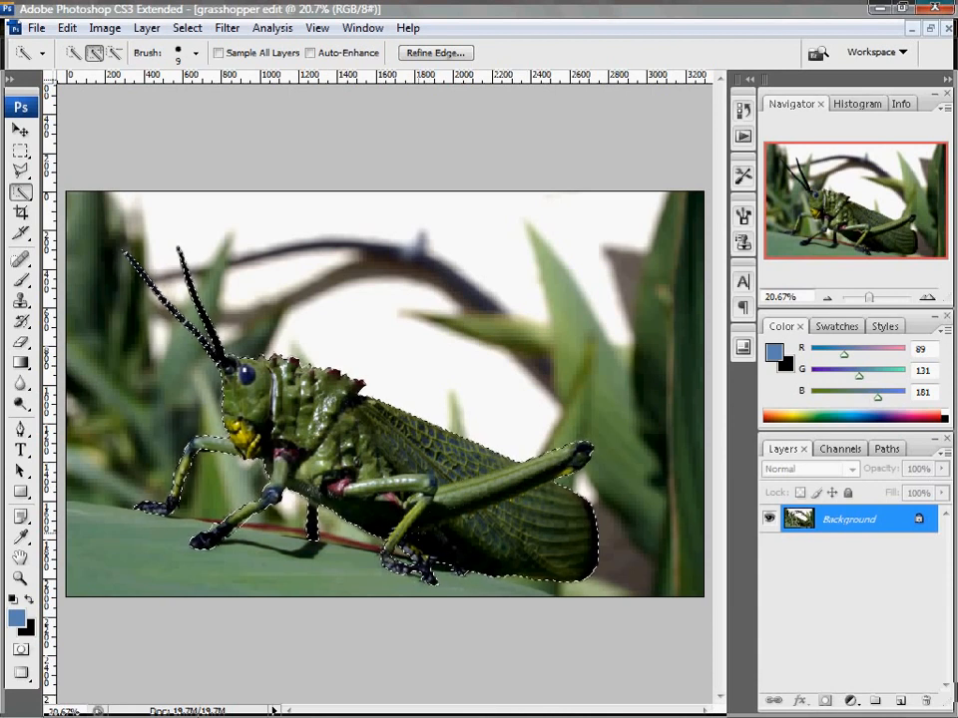
Copy the selected grasshopper to a new layer and check the cutout by temporarily hiding the Background layer
mouse_move(315, 715)
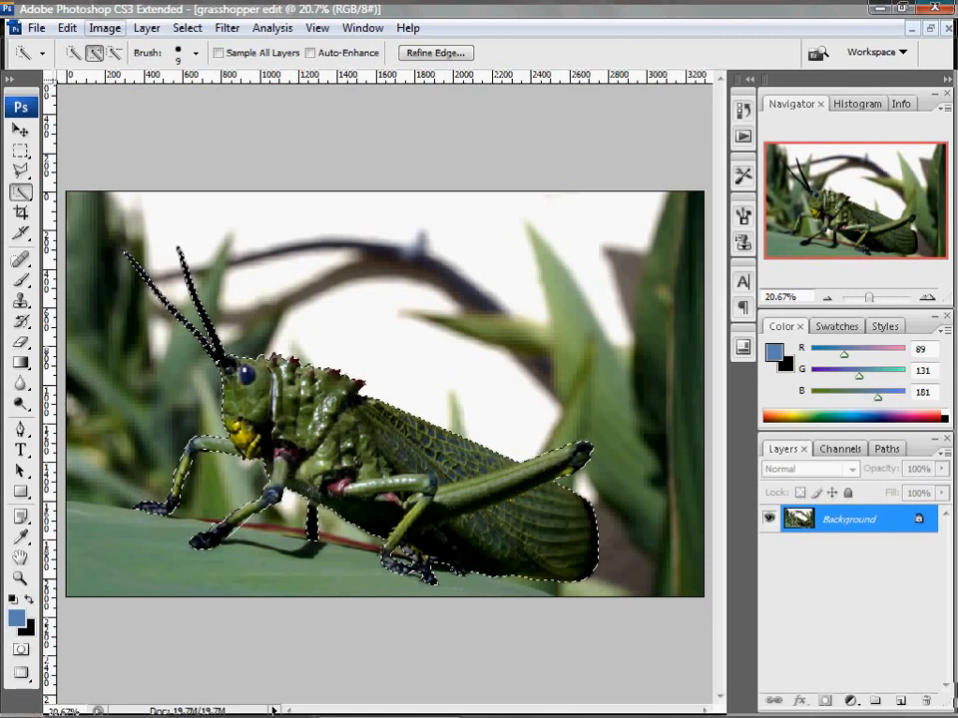
click(147, 27)
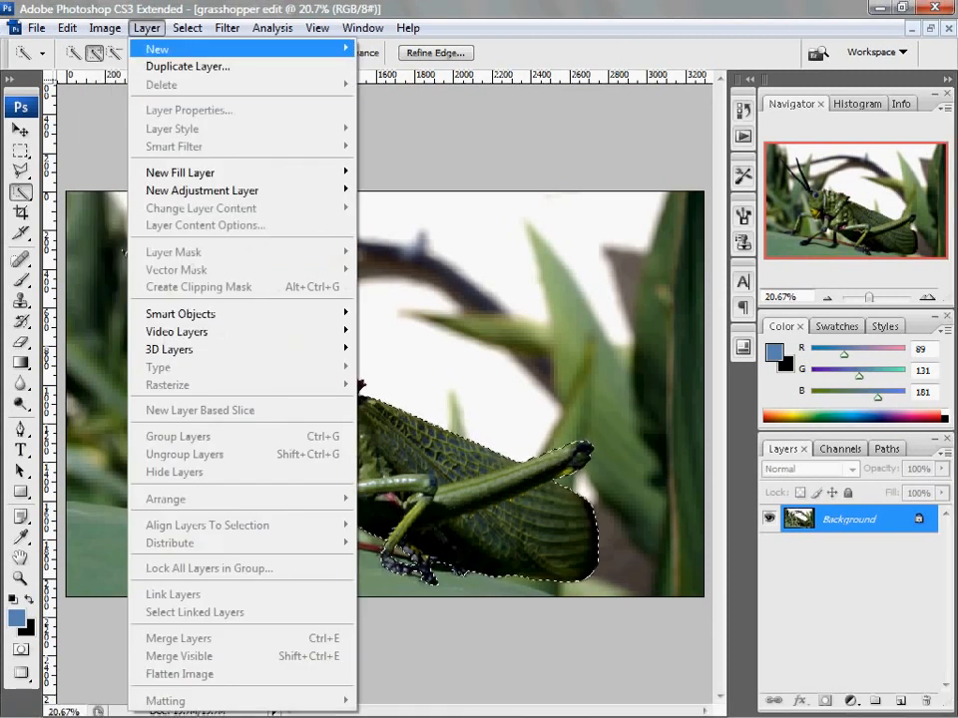
mouse_move(169, 49)
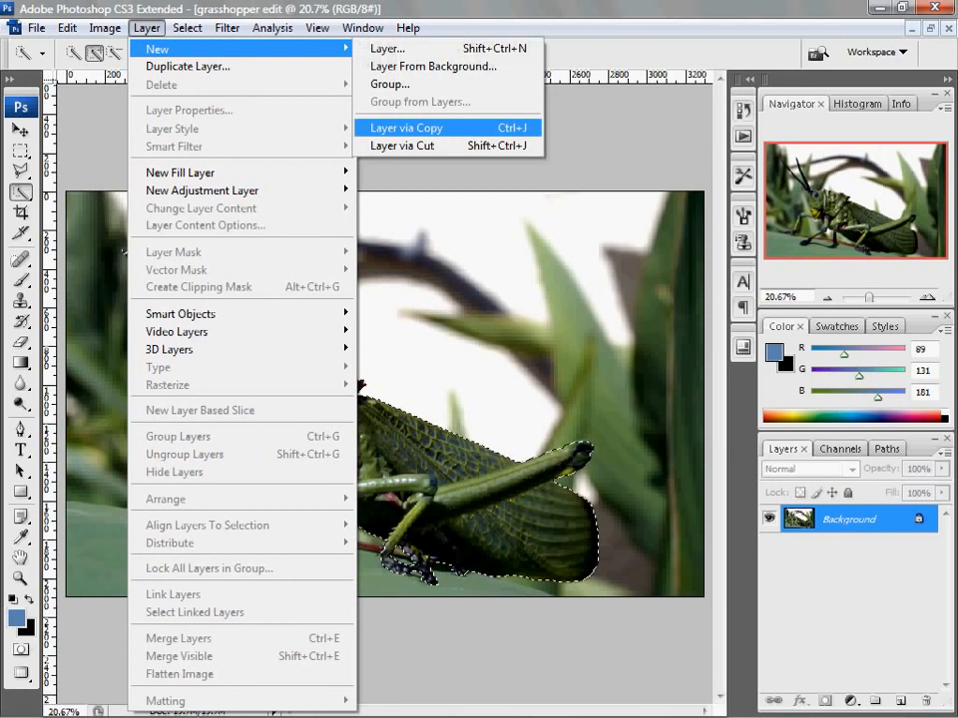
click(404, 128)
click(768, 545)
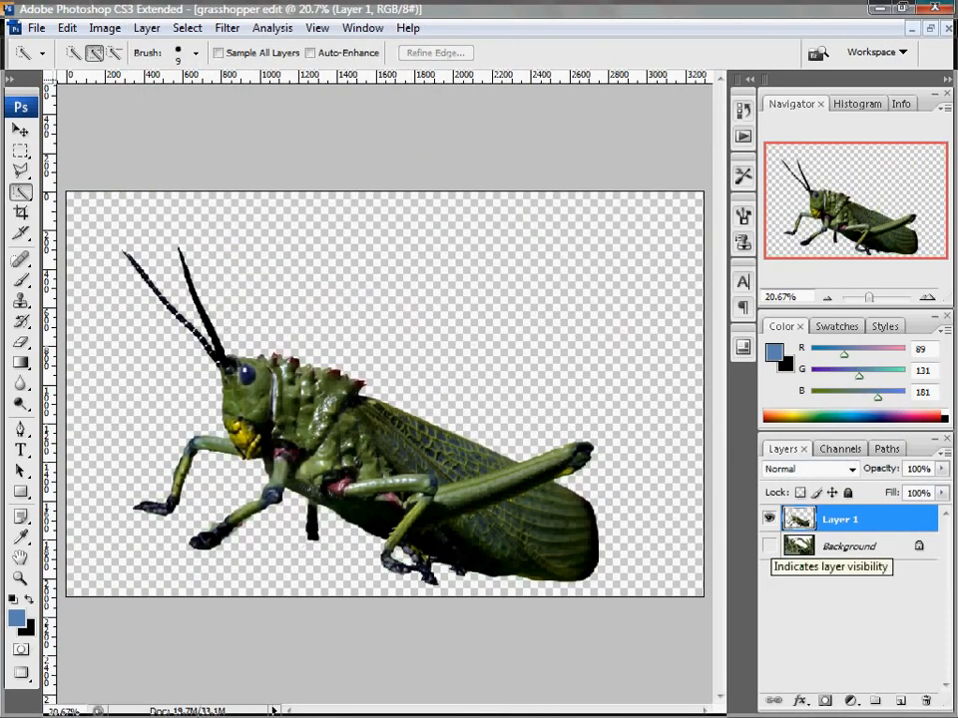
click(768, 546)
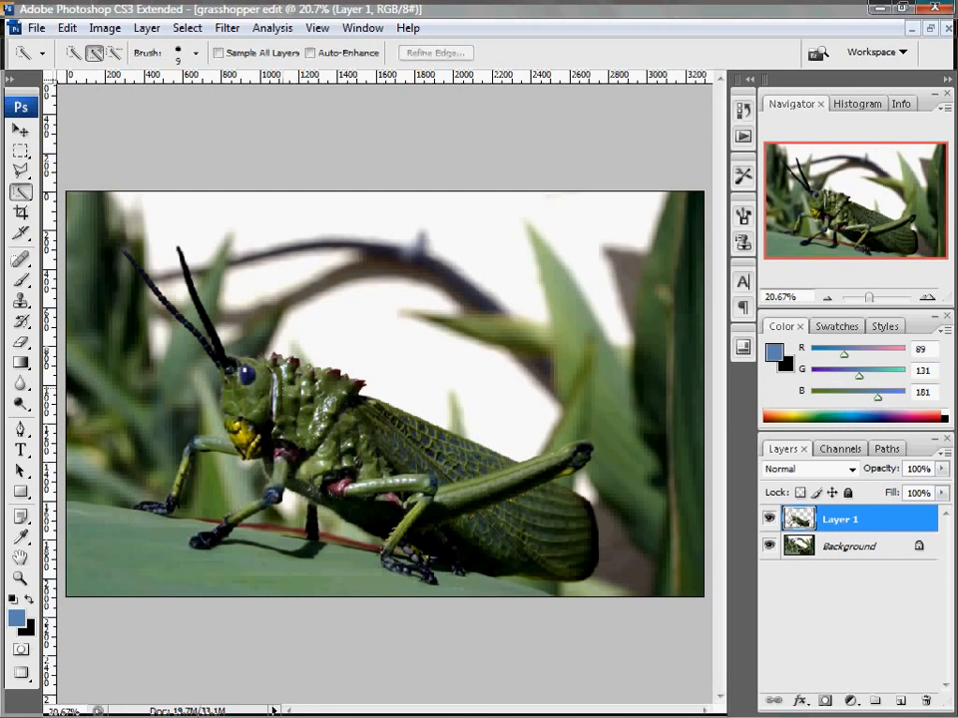
Move the grasshopper copy above the original and scale it proportionally to about 64.6%
key(v)
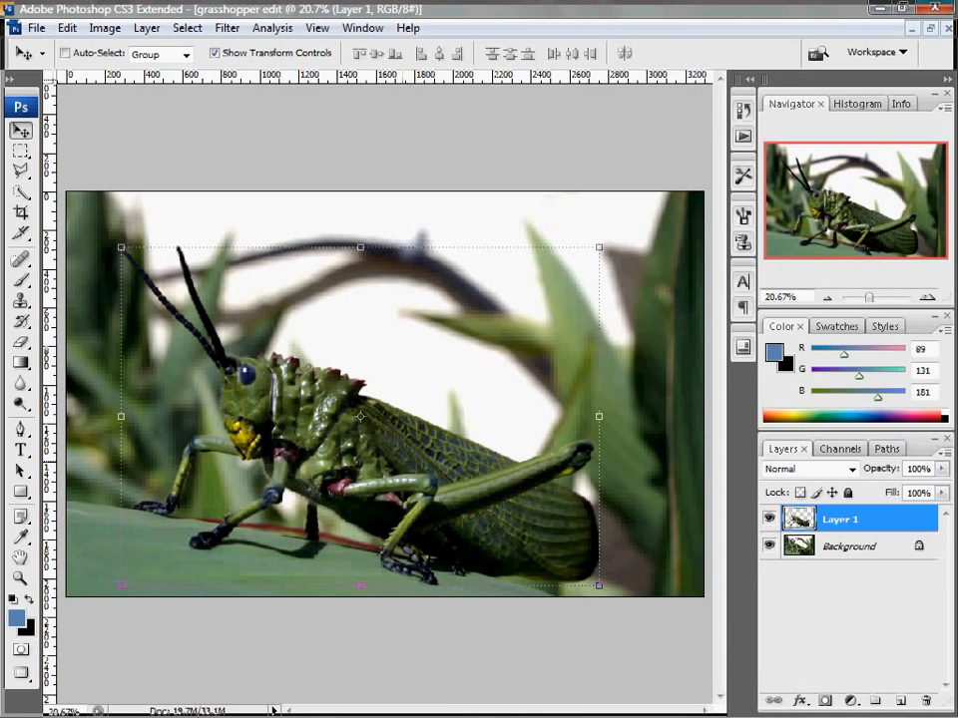
key(ctrl+h)
key(ctrl+h)
drag(379, 429, 493, 299)
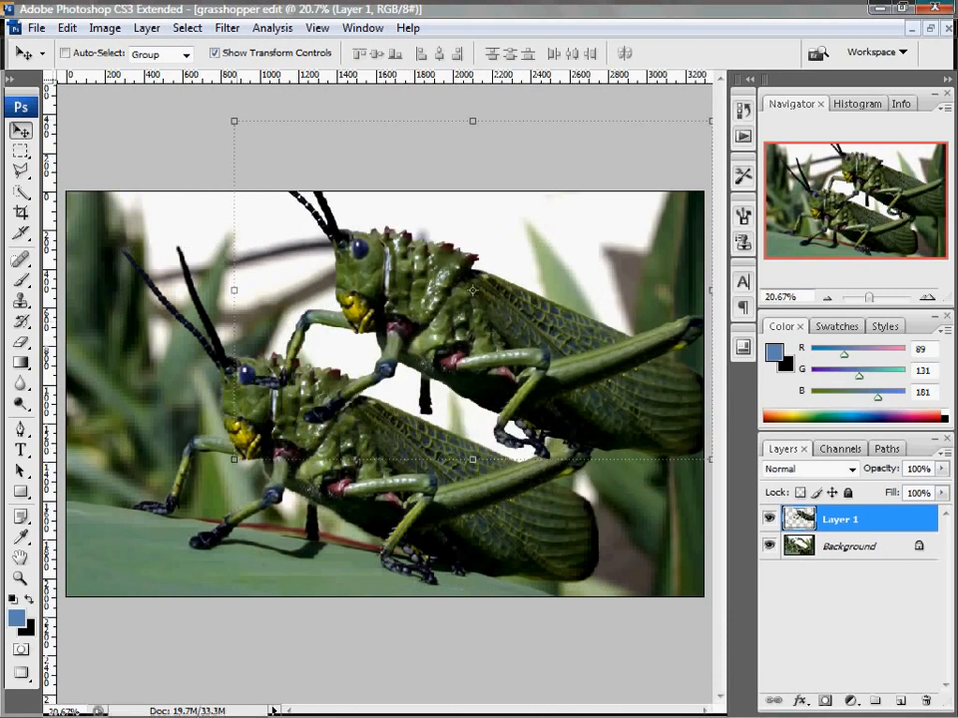
drag(234, 120, 403, 241)
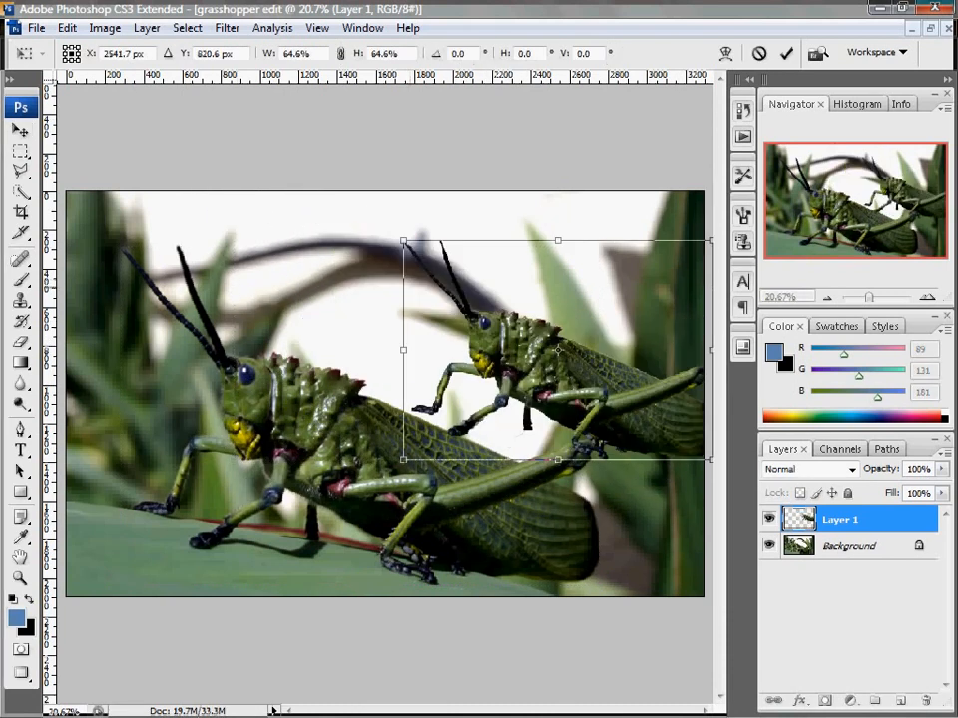
drag(558, 349, 425, 311)
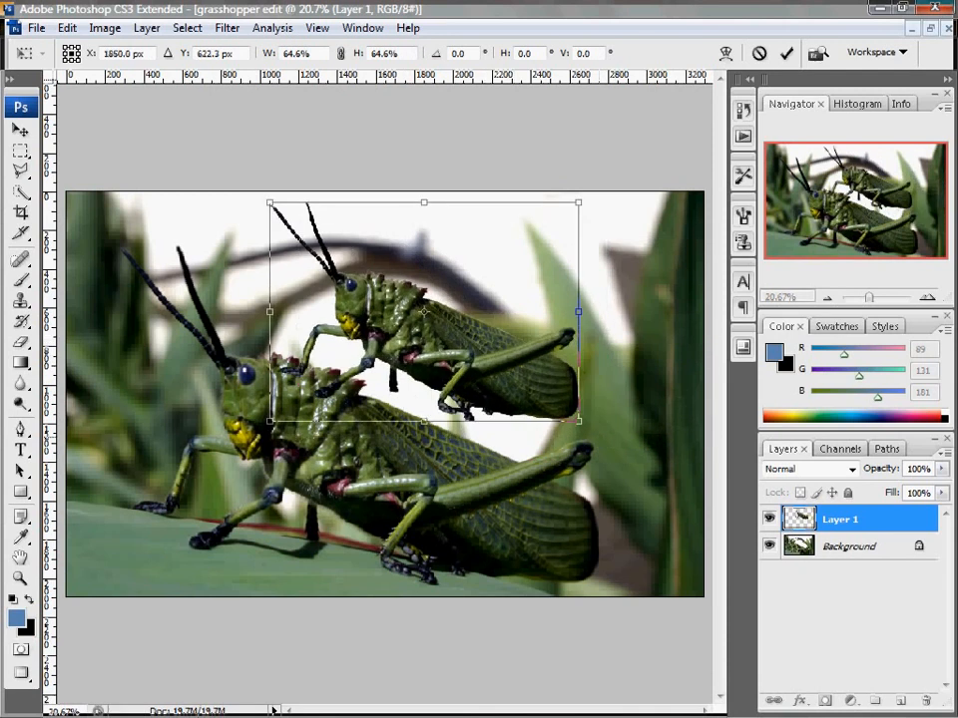
Seat the copy on the original's back, rotated about 9.3° and scaled to about 60.9%, and apply the transform
drag(593, 190, 617, 229)
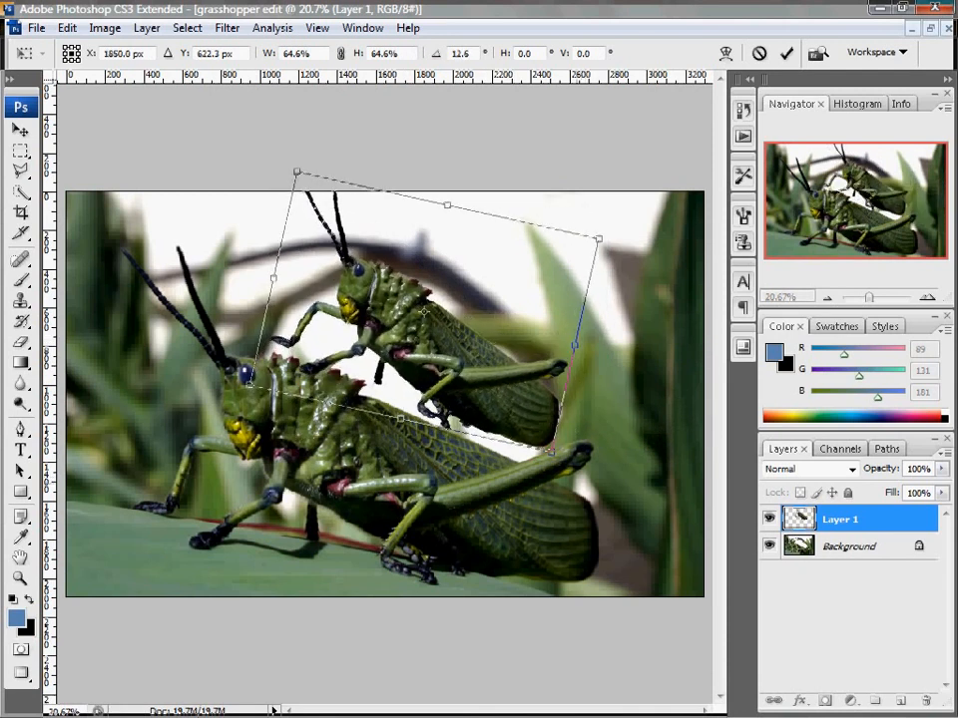
mouse_move(498, 334)
mouse_down()
mouse_move(510, 355)
mouse_move(500, 367)
mouse_move(507, 354)
mouse_up()
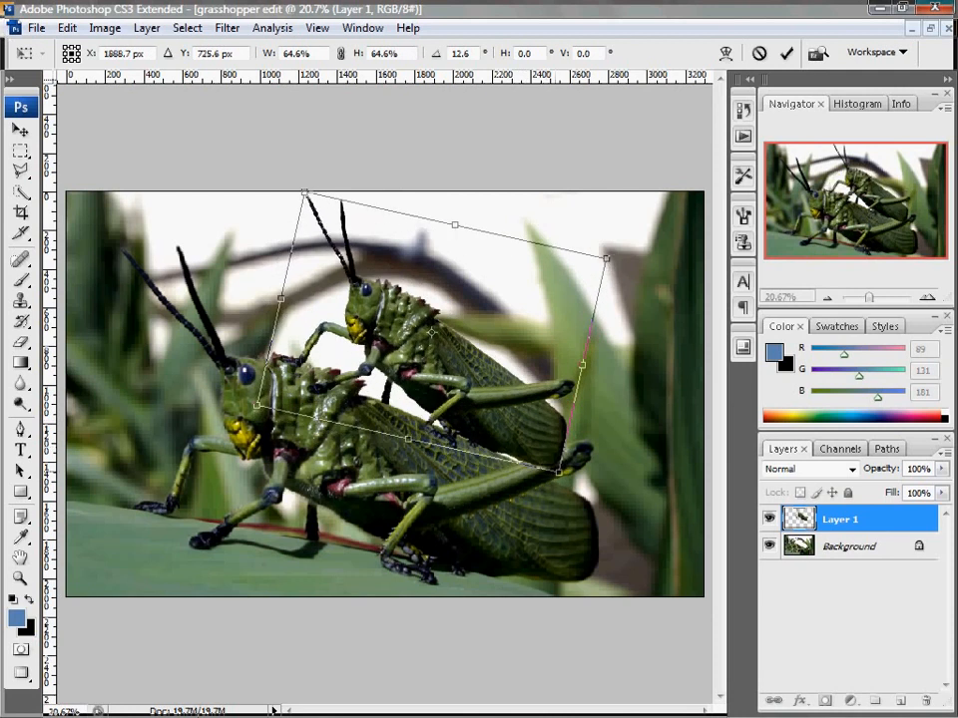
drag(559, 471, 544, 456)
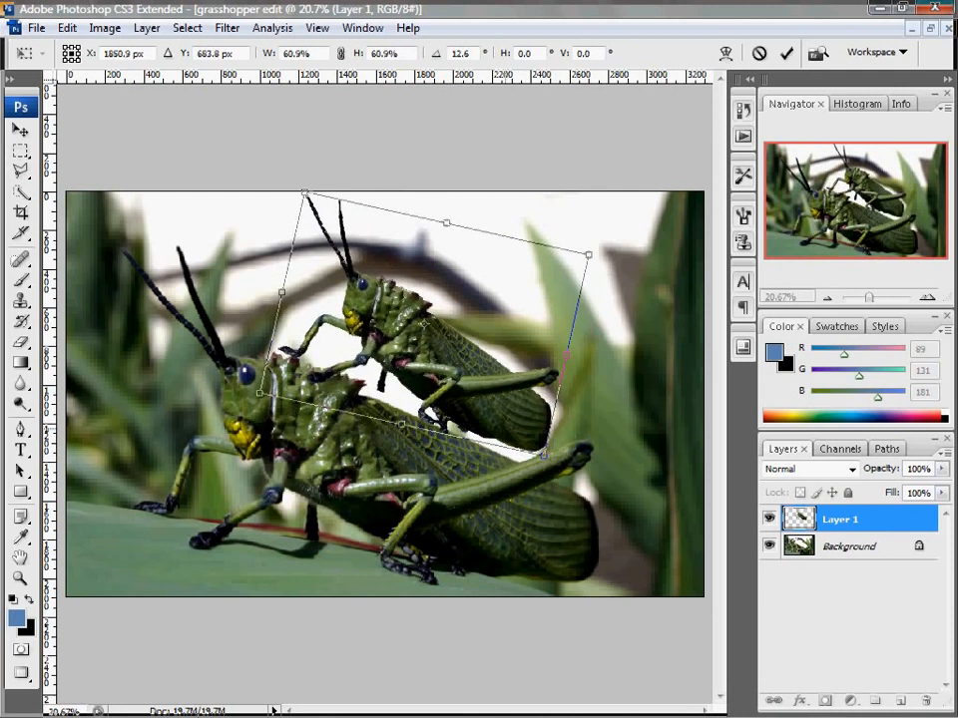
drag(307, 271, 320, 290)
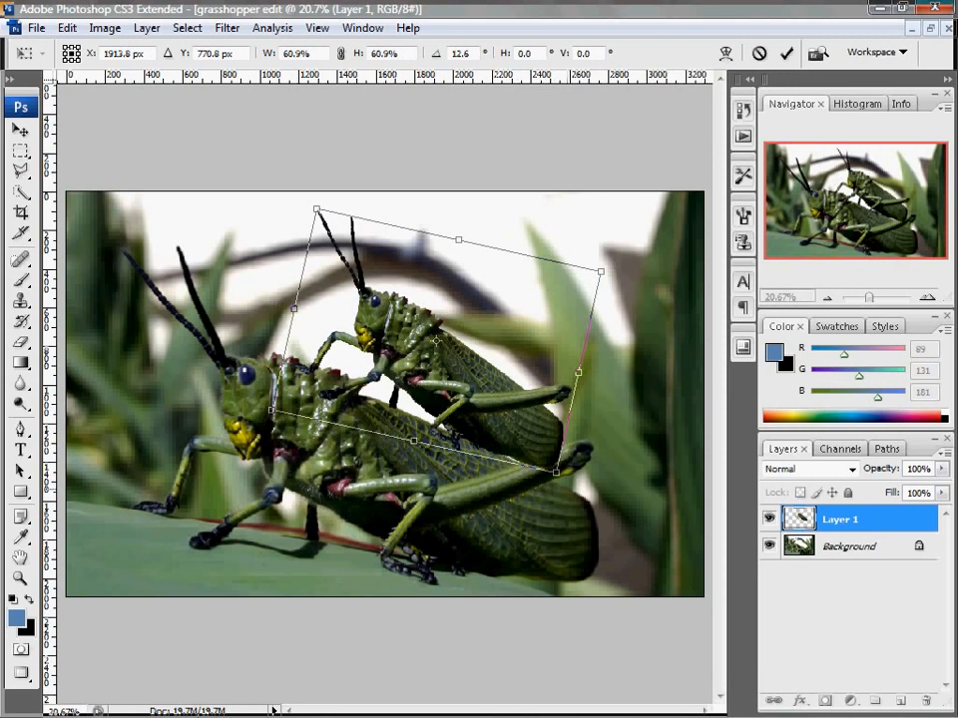
drag(275, 212, 268, 220)
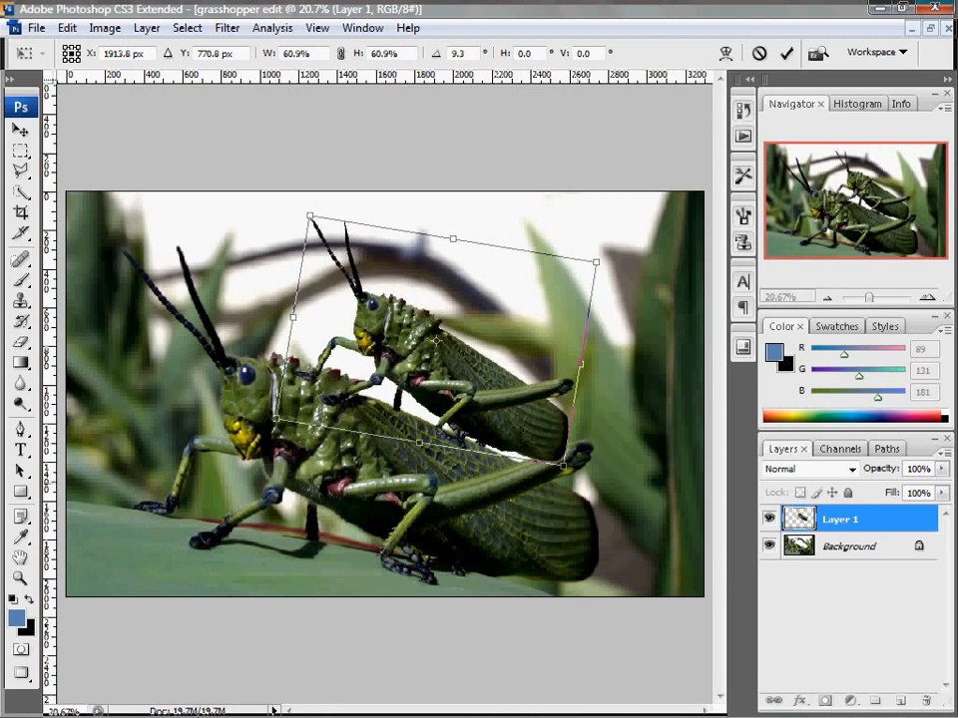
key(Return)
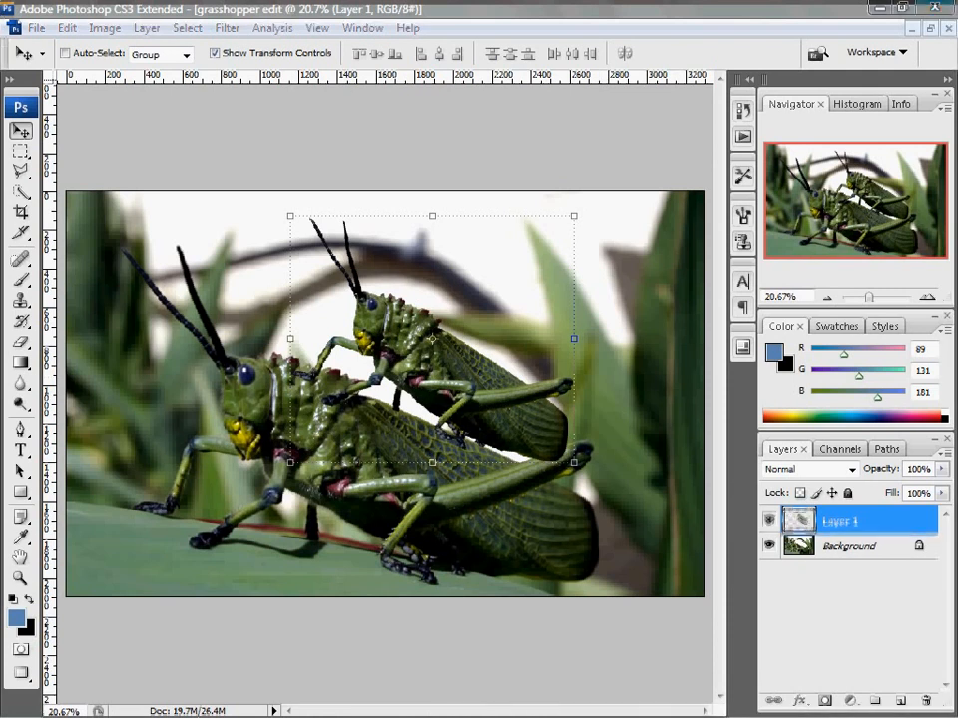
Duplicate Layer 1, which holds the smaller grasshopper
double_click(840, 520)
drag(798, 520, 900, 701)
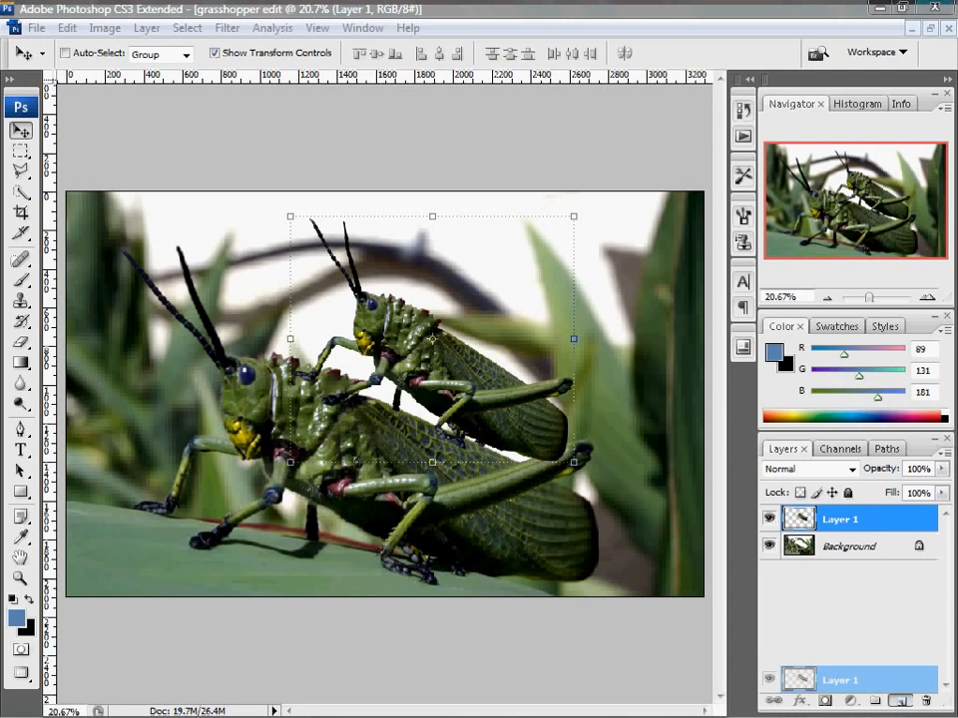
drag(900, 701, 900, 701)
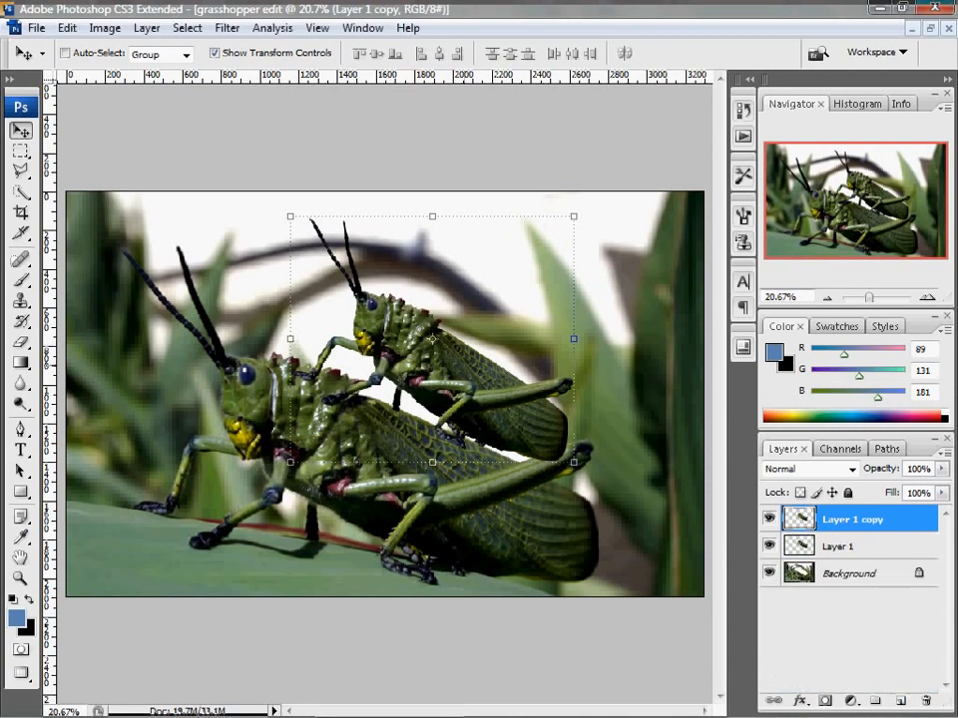
Move the Layer 1 copy grasshopper onto the second grasshopper's back, shrunk and rotated slightly clockwise, and apply the transform
drag(470, 378, 553, 319)
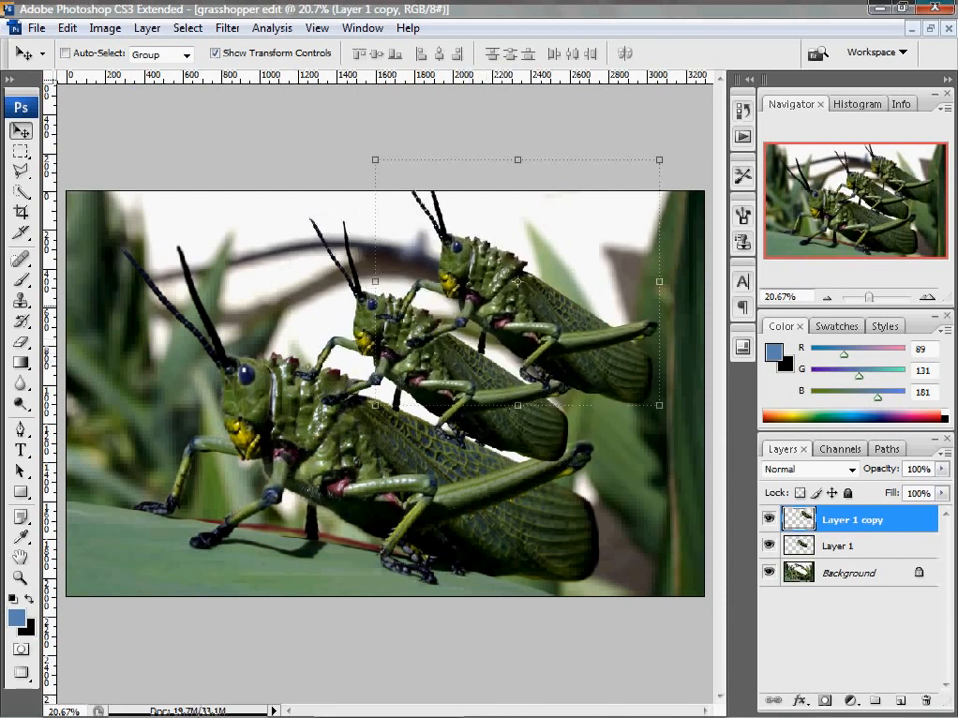
drag(658, 159, 600, 251)
drag(469, 320, 493, 294)
key(Return)
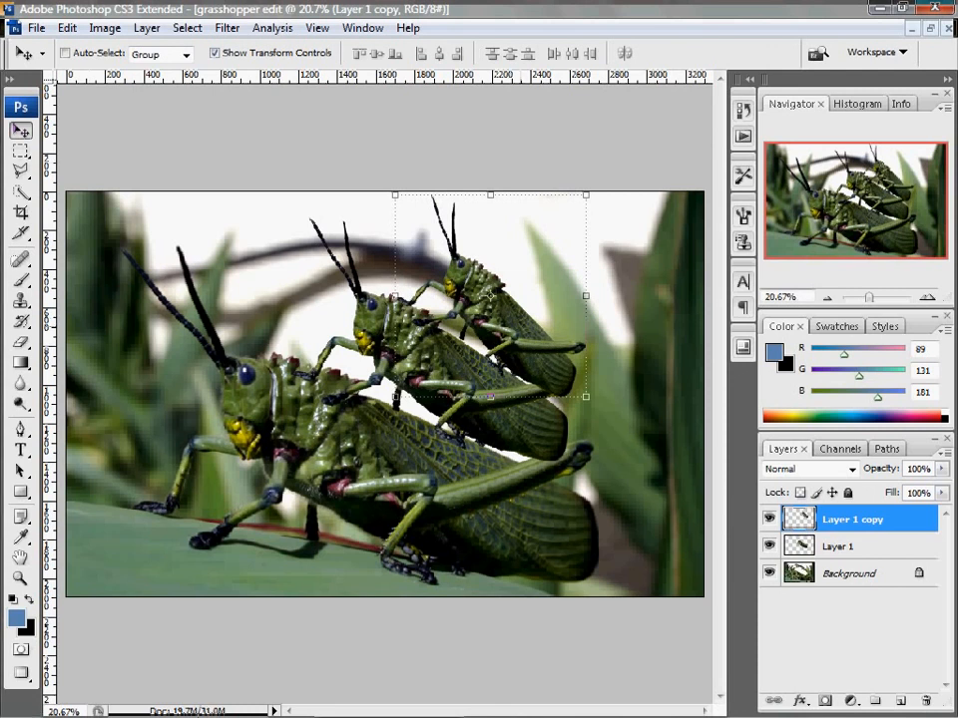
Duplicate the third grasshopper and seat the duplicate on its back, scaled to about 73.1% and rotated about 8.1°, applying the transform
key(alt)
drag(494, 310, 565, 280)
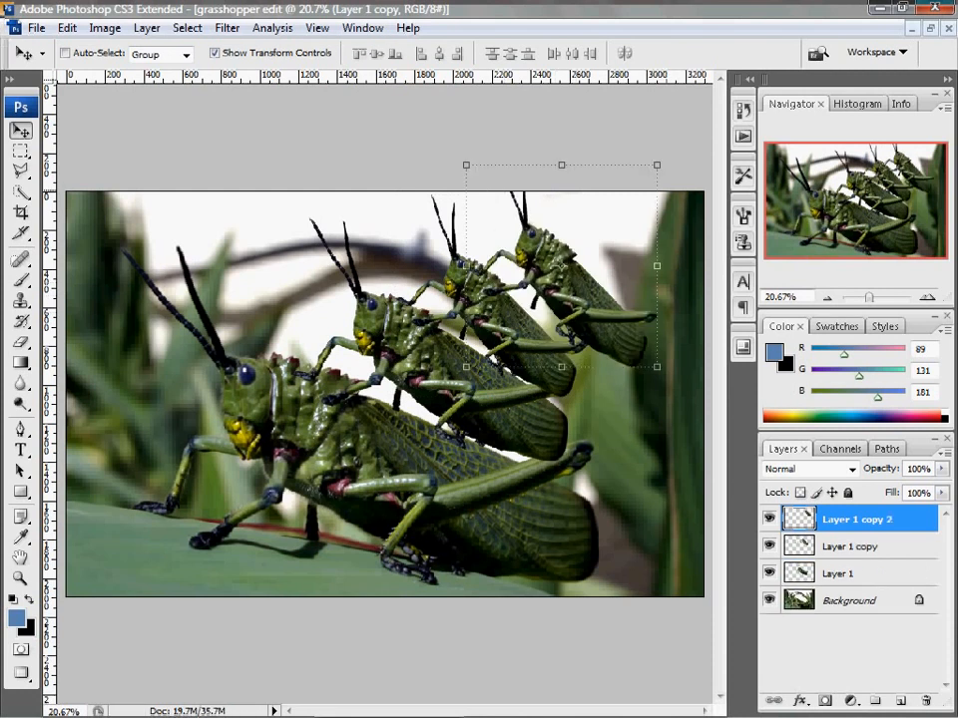
key(ctrl+t)
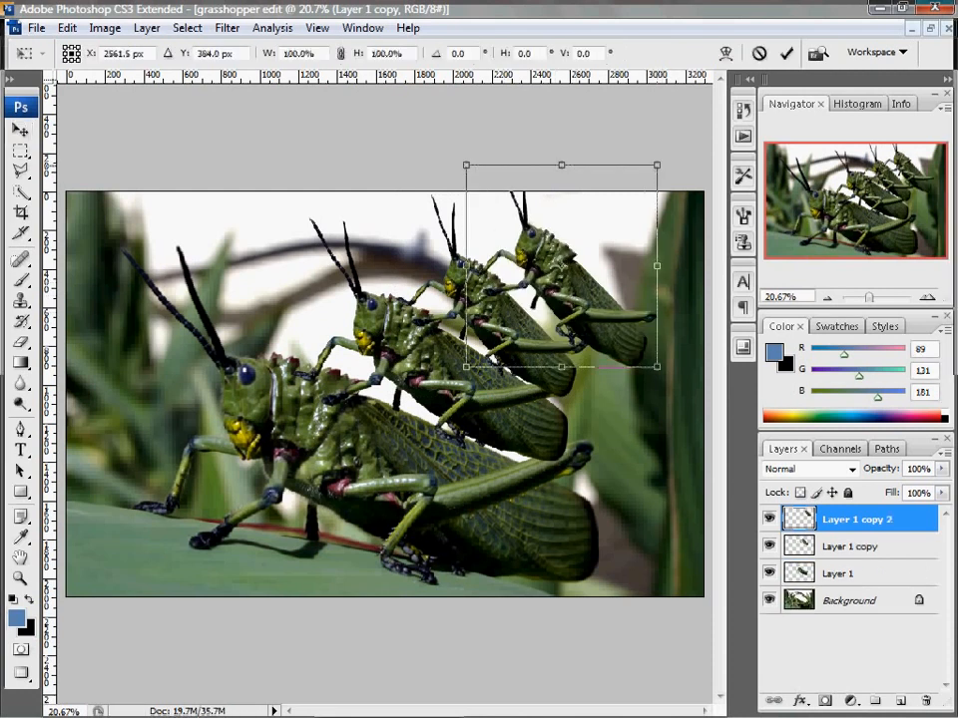
drag(657, 165, 628, 218)
drag(598, 372, 595, 375)
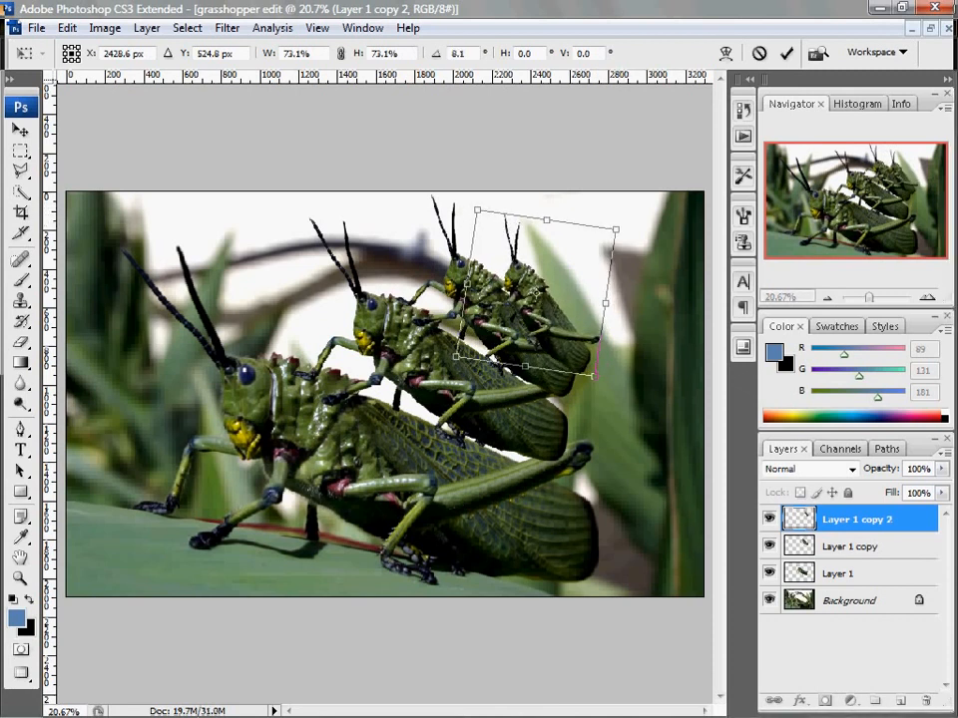
mouse_move(595, 375)
mouse_down()
mouse_move(608, 351)
mouse_move(597, 361)
mouse_up()
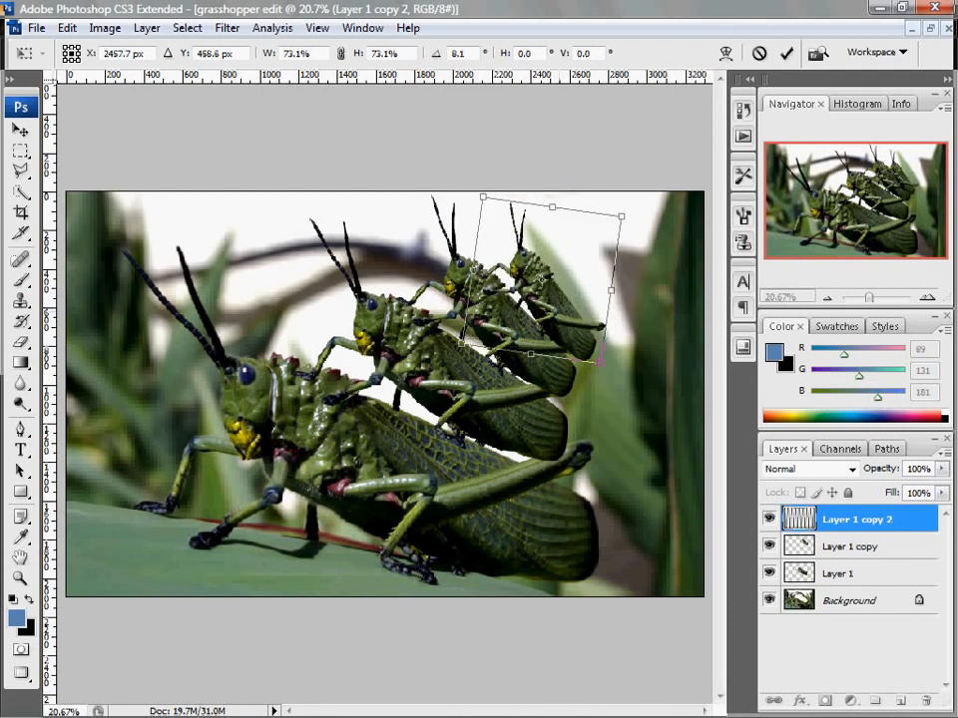
key(Return)
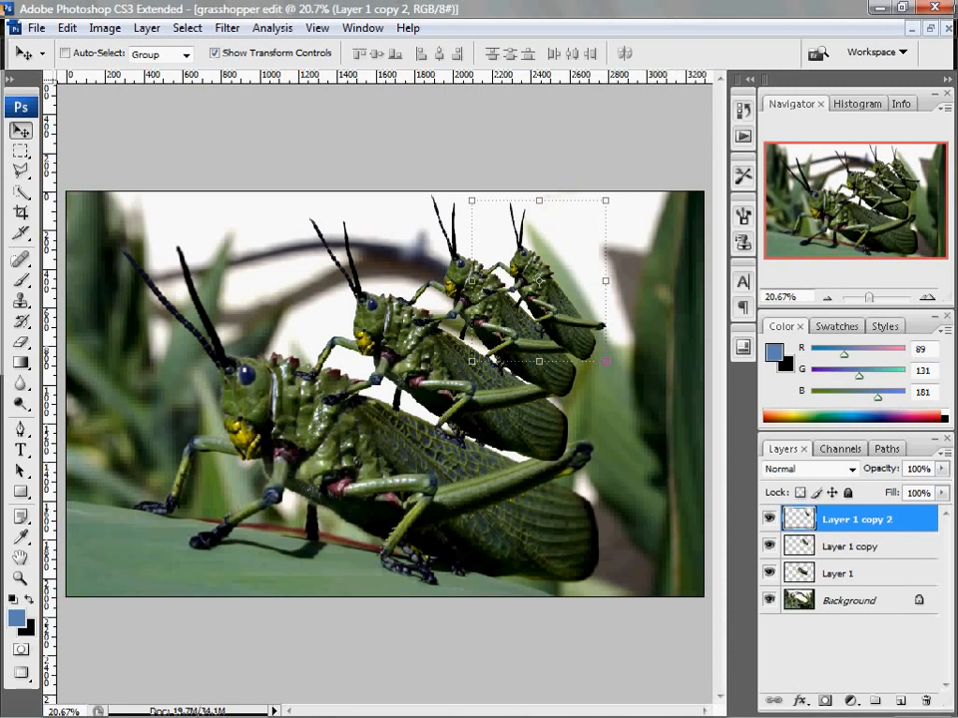
Load Layer 1's outline as a selection and move that layer's grasshopper forward over the original's head
ctrl+click(801, 574)
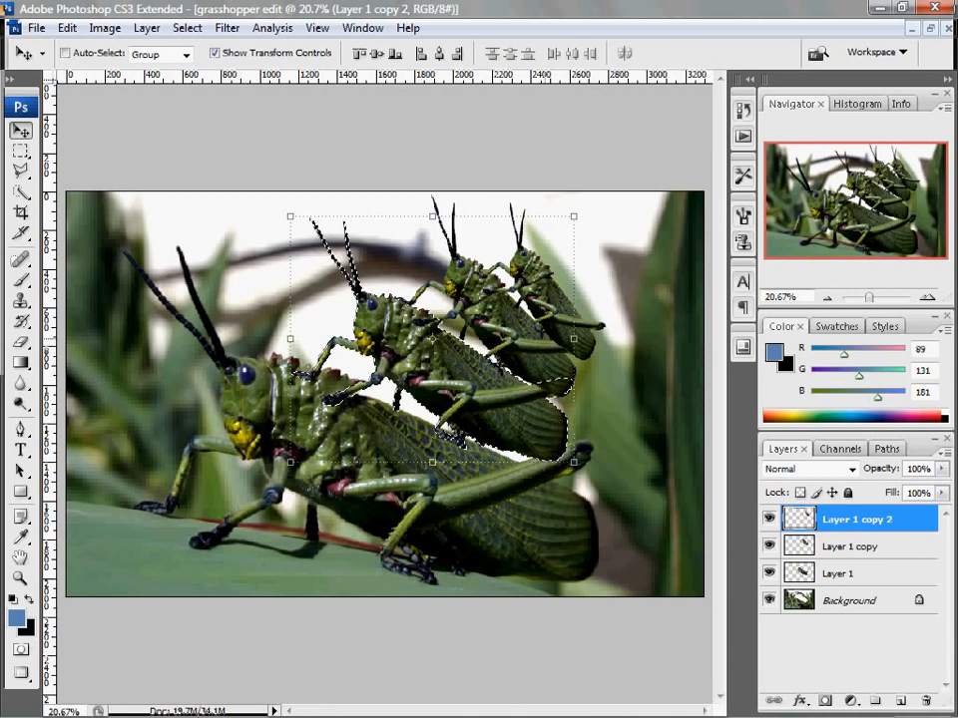
click(449, 364)
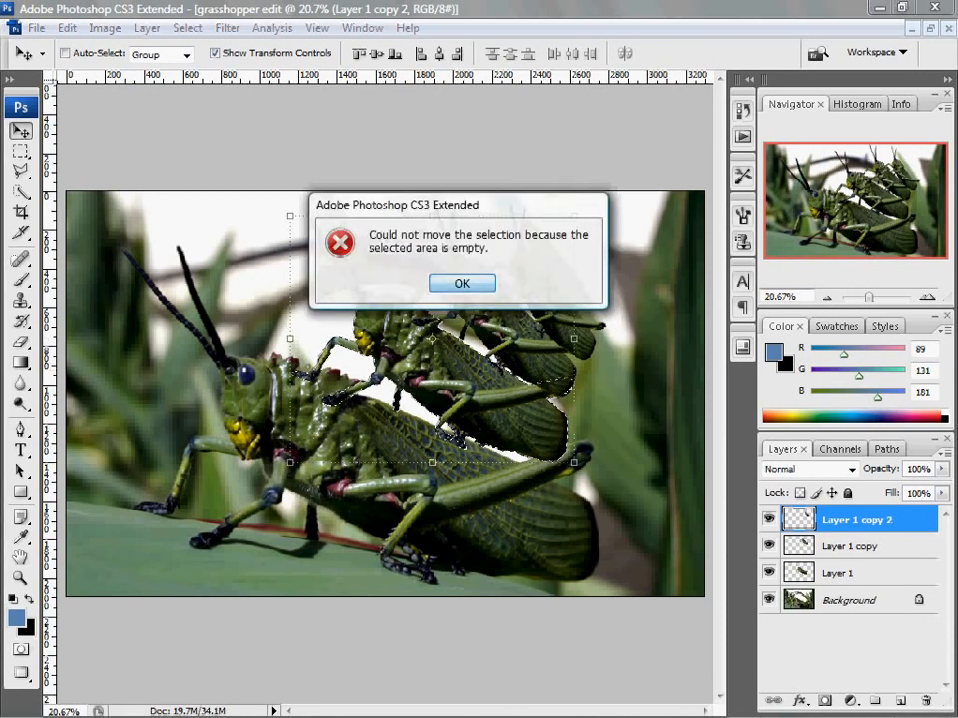
click(462, 283)
click(841, 574)
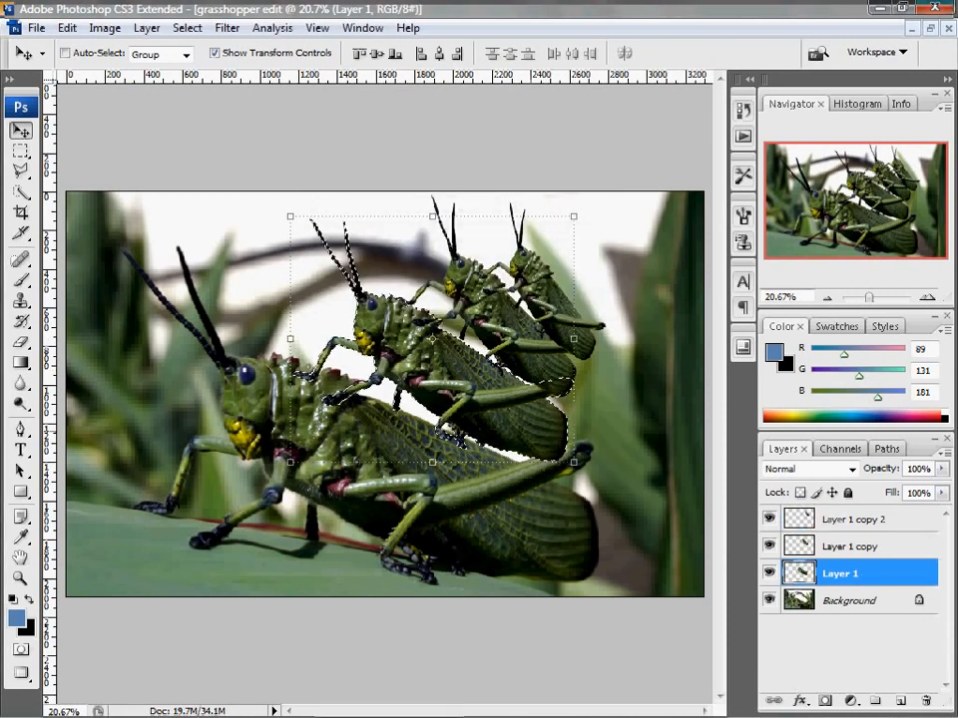
drag(439, 361, 322, 334)
drag(329, 404, 346, 424)
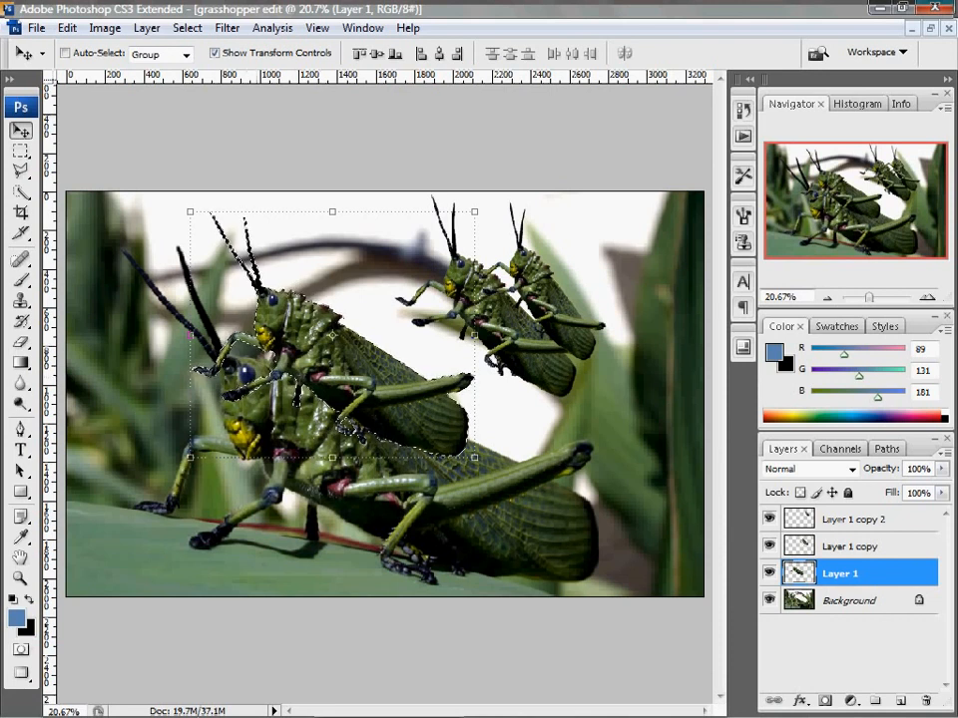
Save the selection as a new channel named grasshopper, and deselect
click(187, 27)
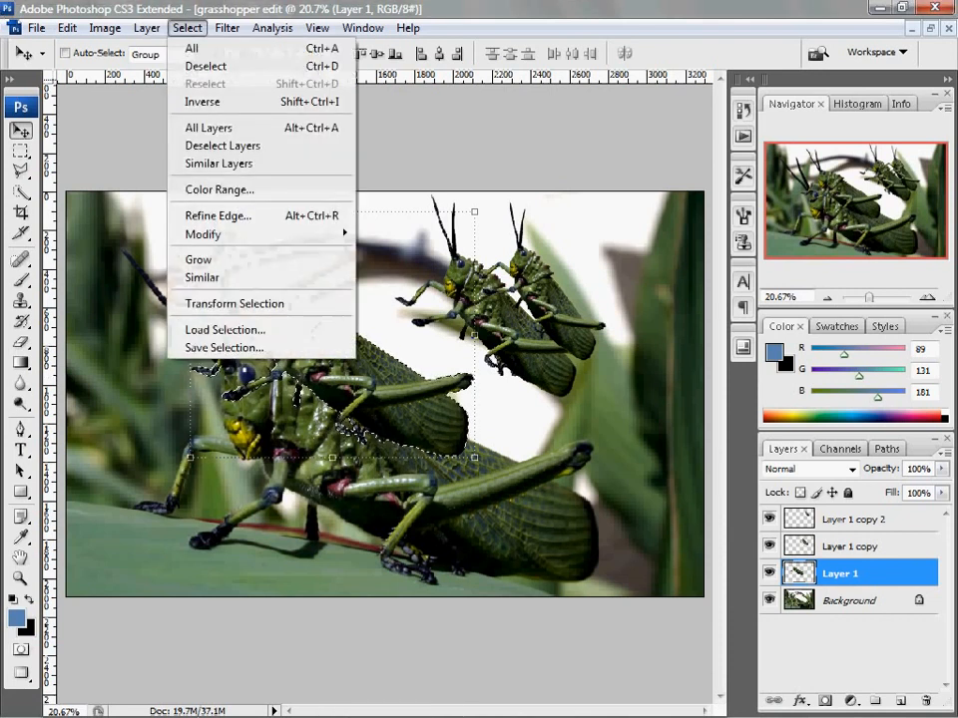
click(221, 347)
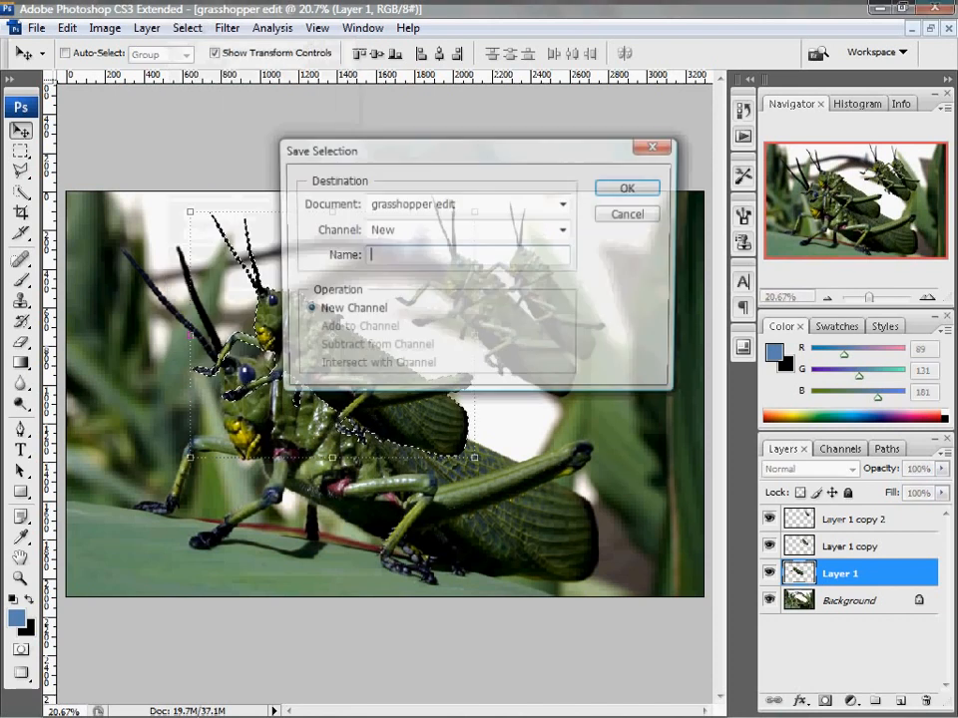
text(grasshopper)
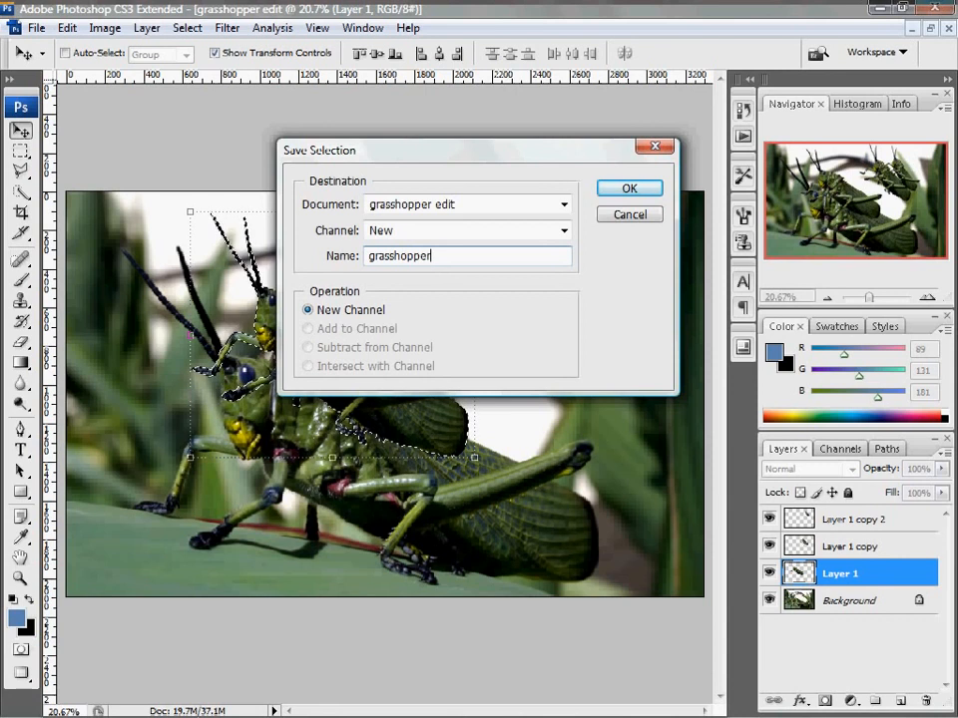
key(Return)
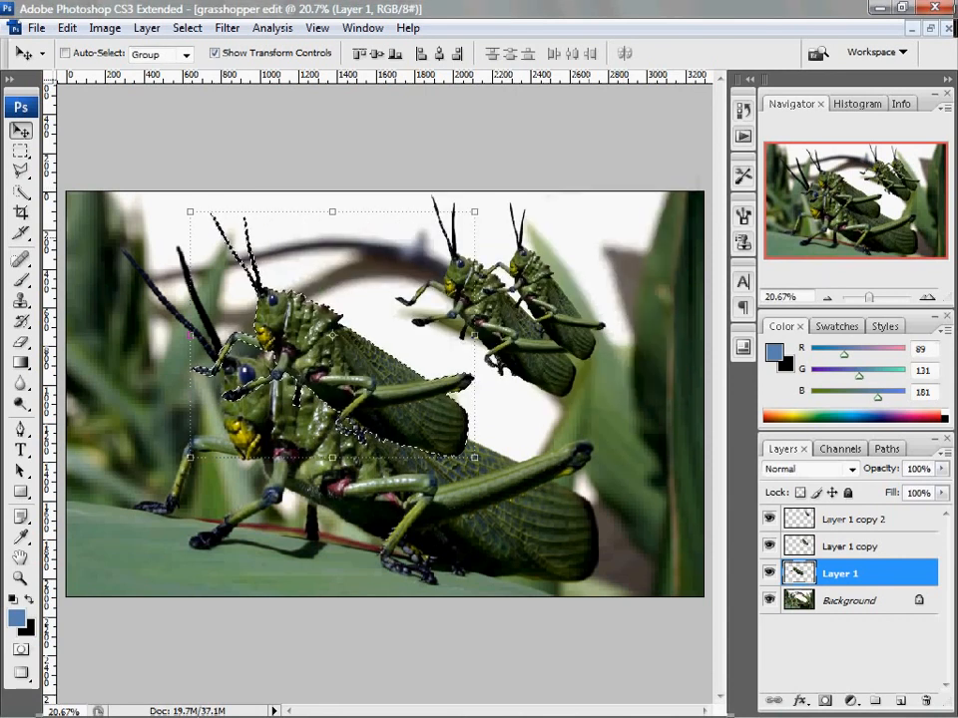
key(ctrl+d)
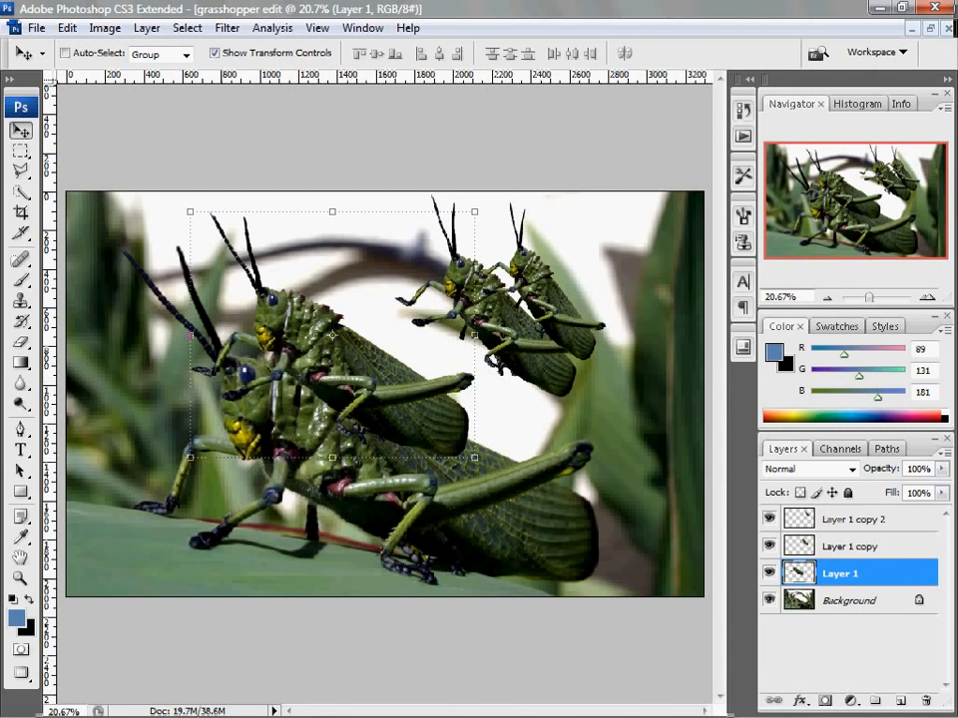
Load the saved grasshopper channel as a new selection
click(186, 28)
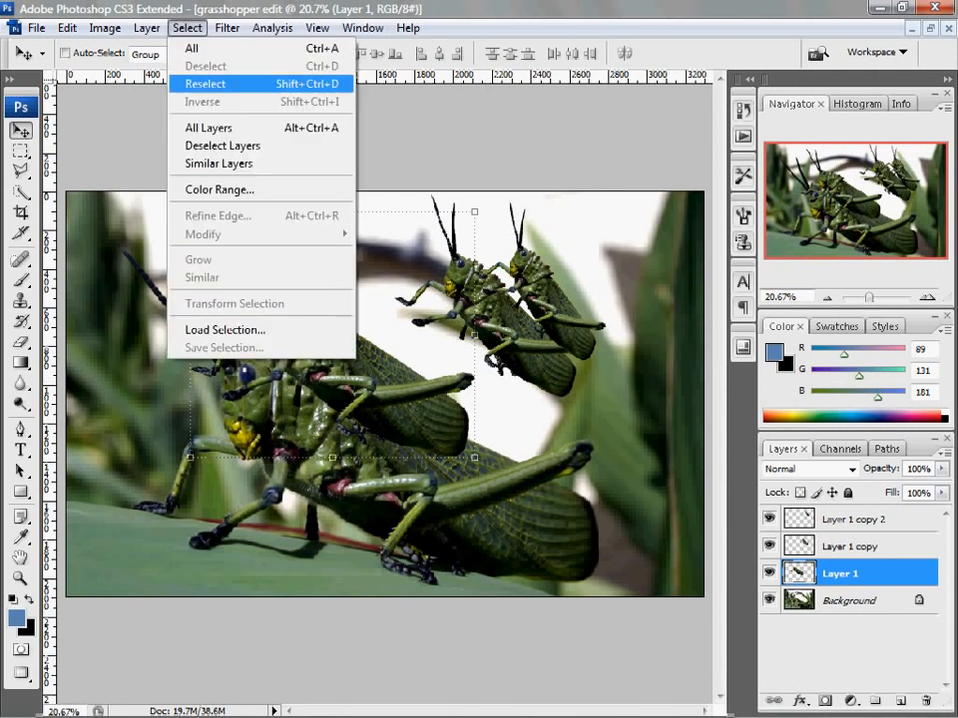
click(224, 329)
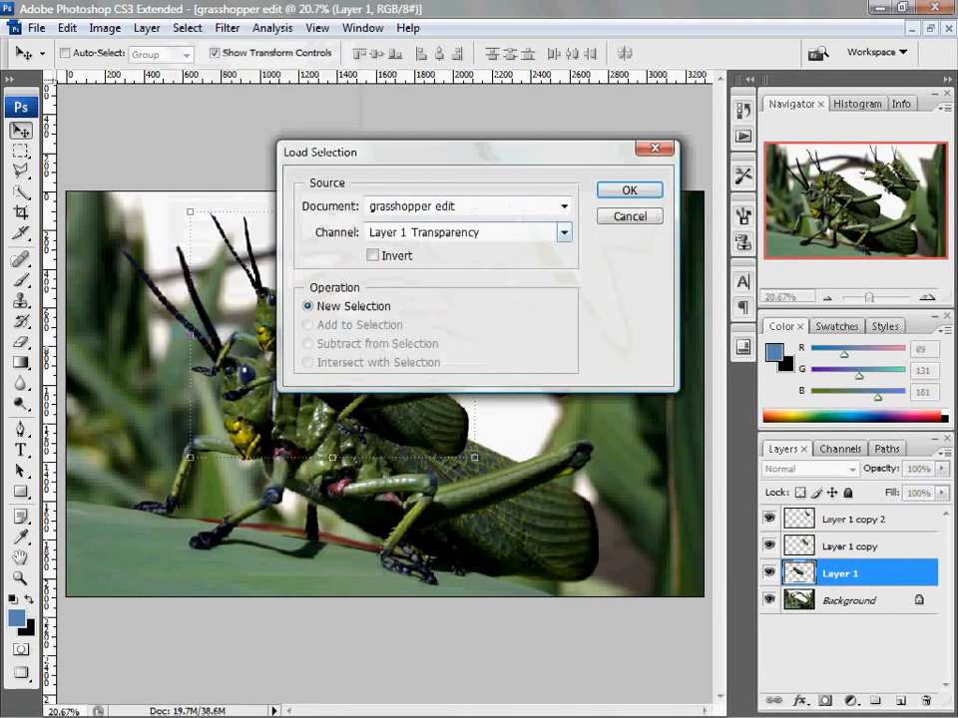
click(564, 232)
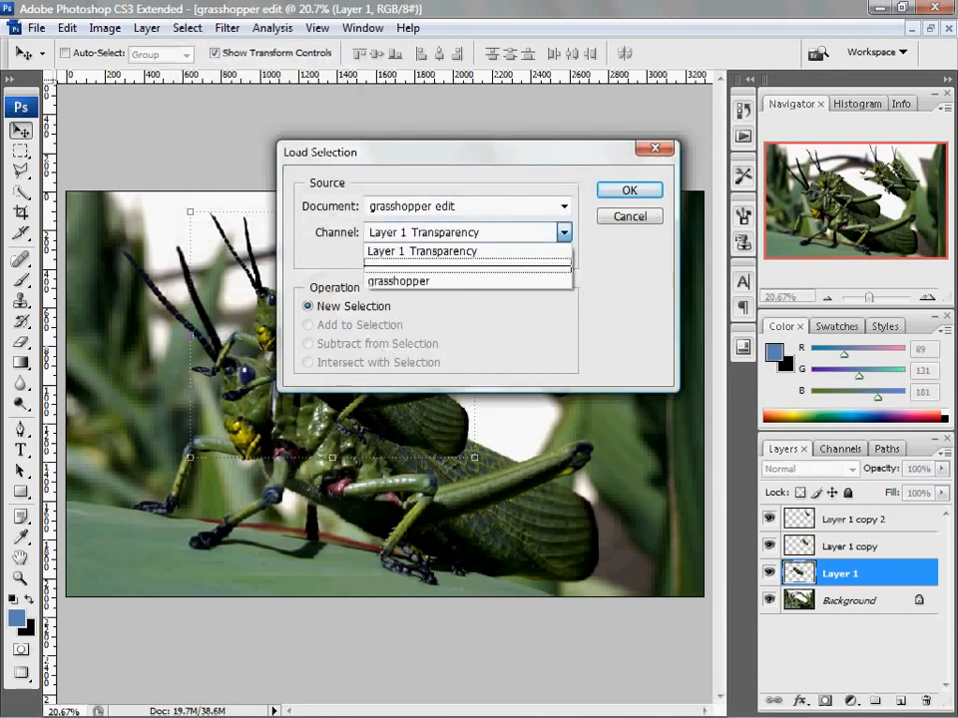
click(409, 280)
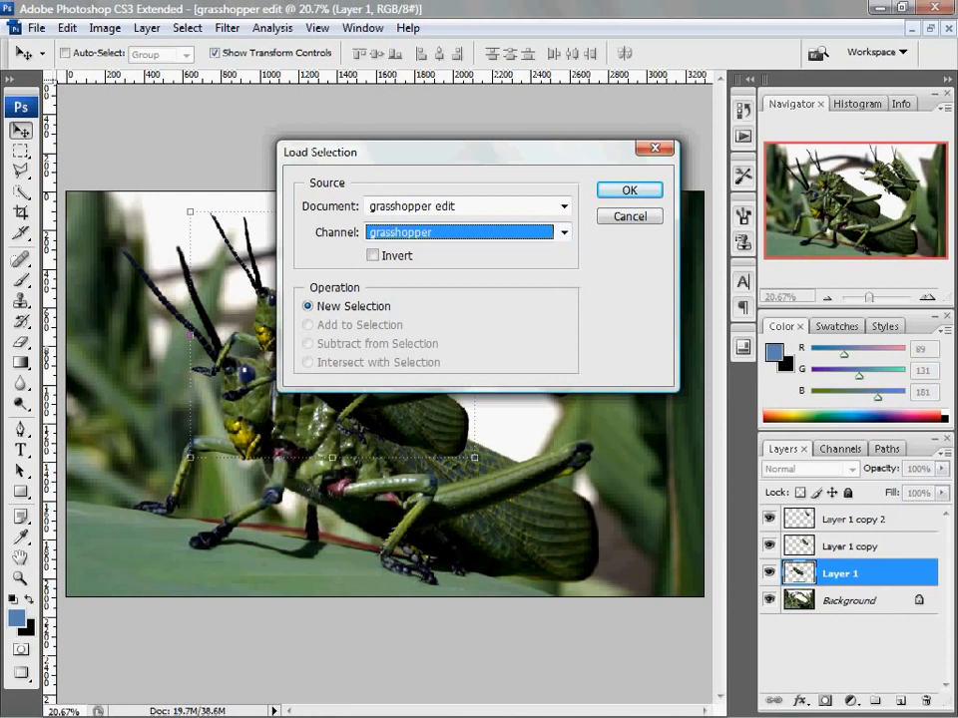
click(564, 233)
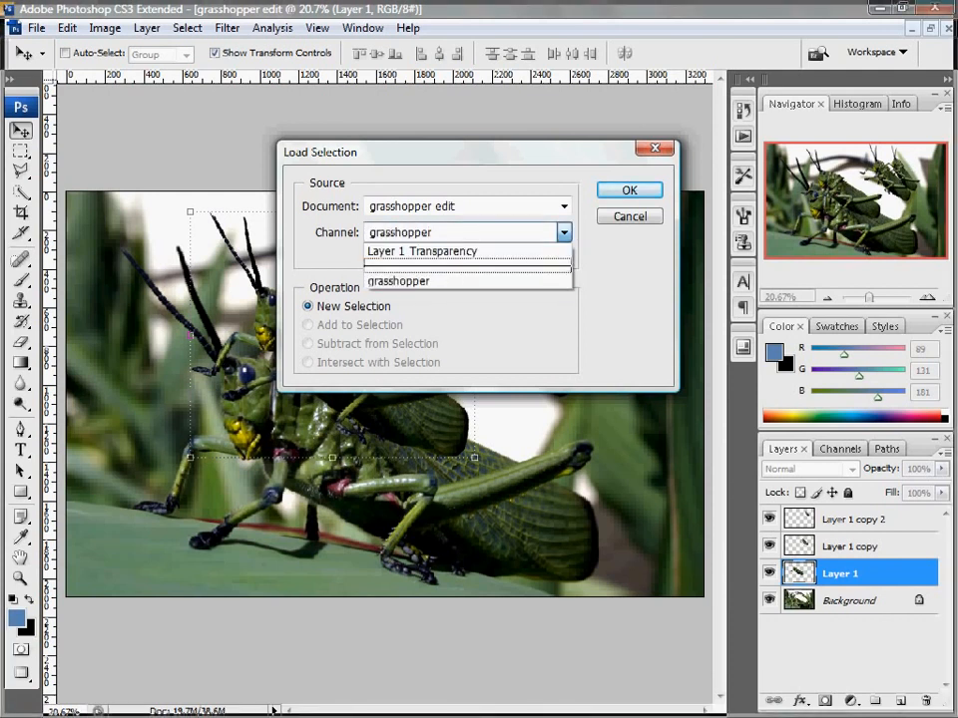
click(558, 281)
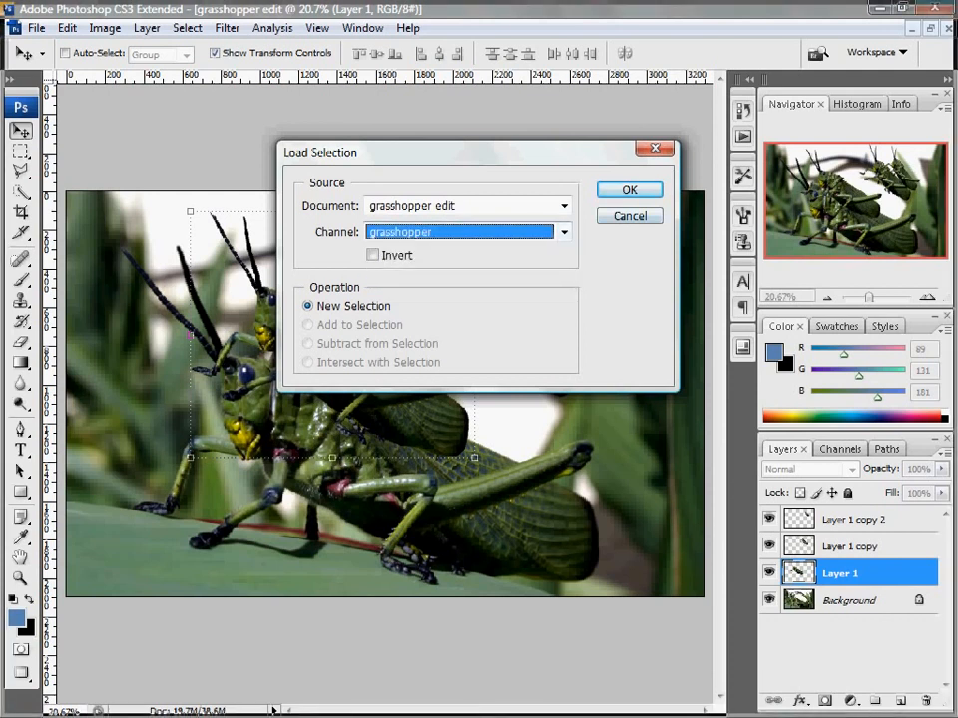
key(Return)
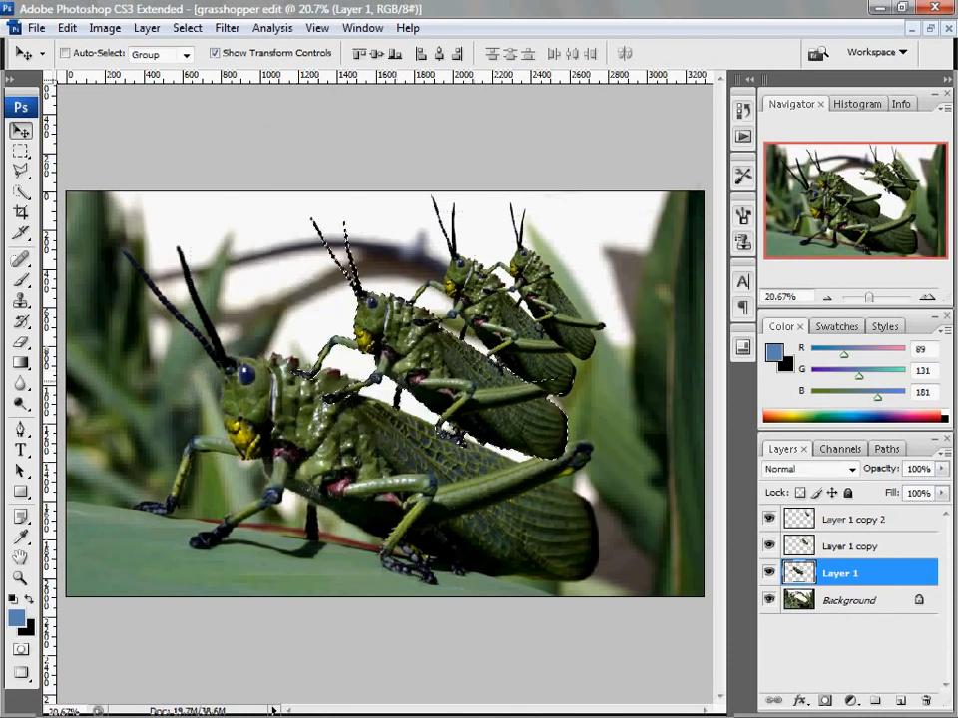
Move the Layer 1 grasshopper back onto the original's back, deselect, and make the Background layer active
drag(439, 382, 430, 375)
key(ctrl+d)
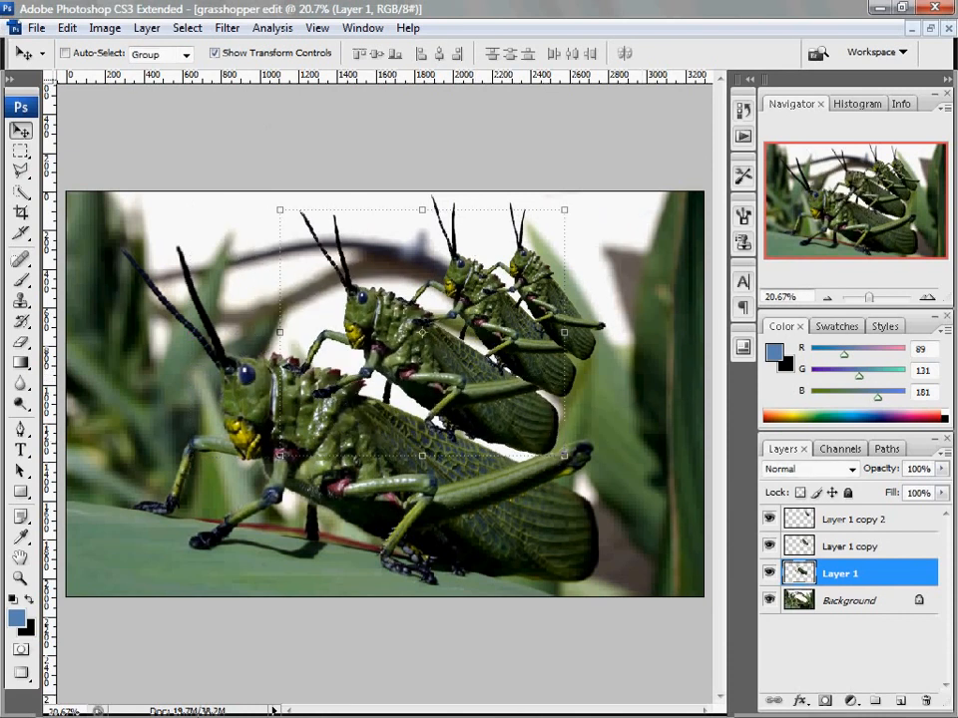
key(alt+bracketleft)
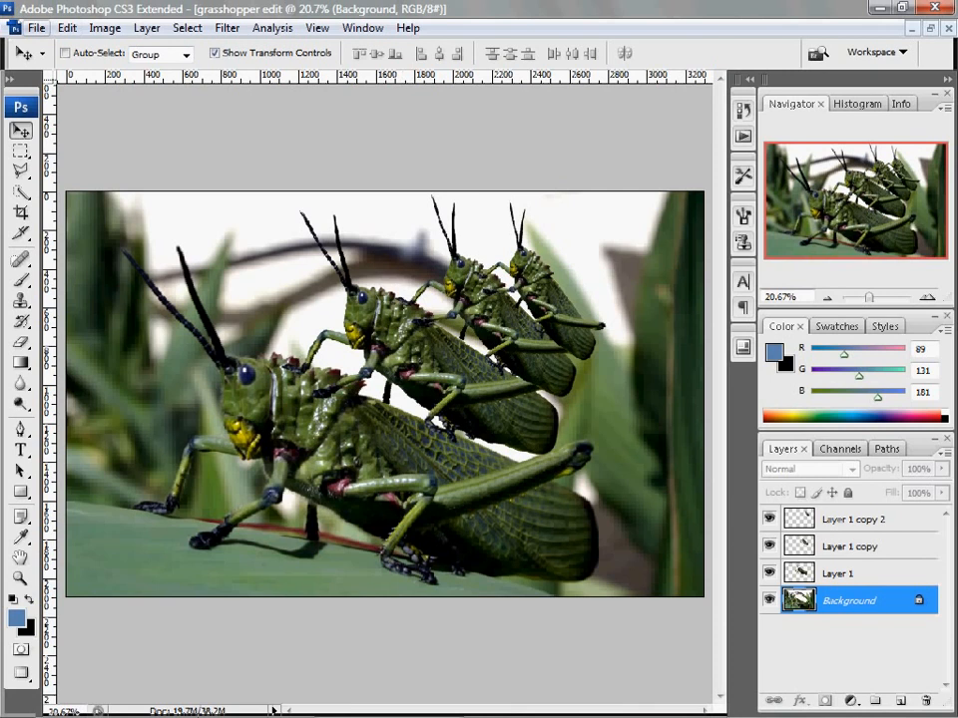
Open mountain.jpg from the Photoshop folder
click(37, 28)
click(53, 48)
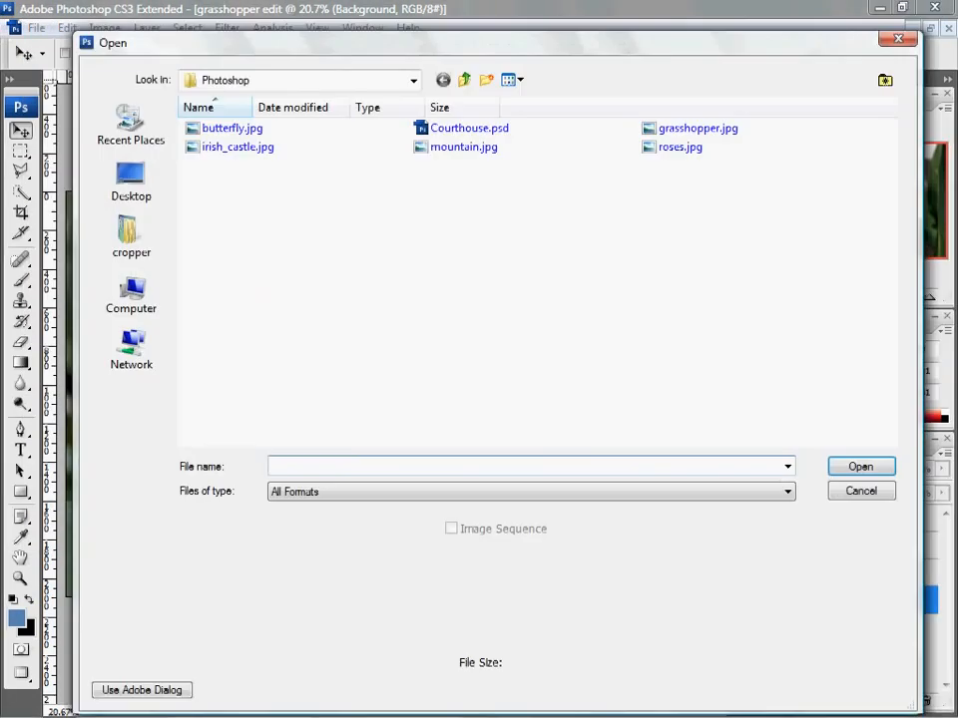
key(Escape)
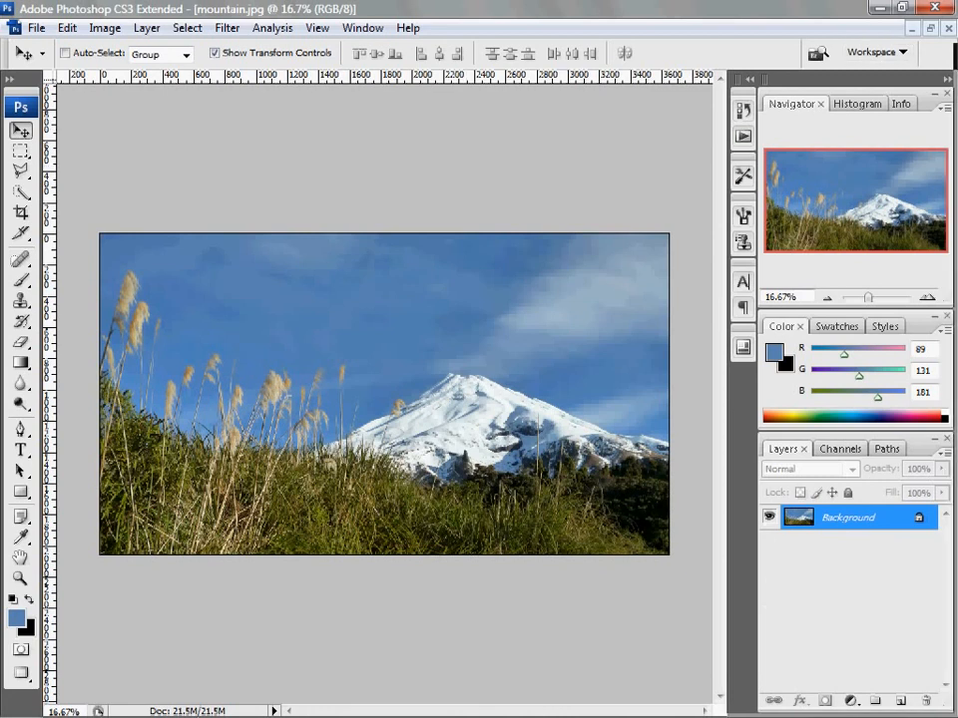
Restore the documents to floating windows and arrange grasshopper edit above mountain.jpg with both partly visible
click(930, 28)
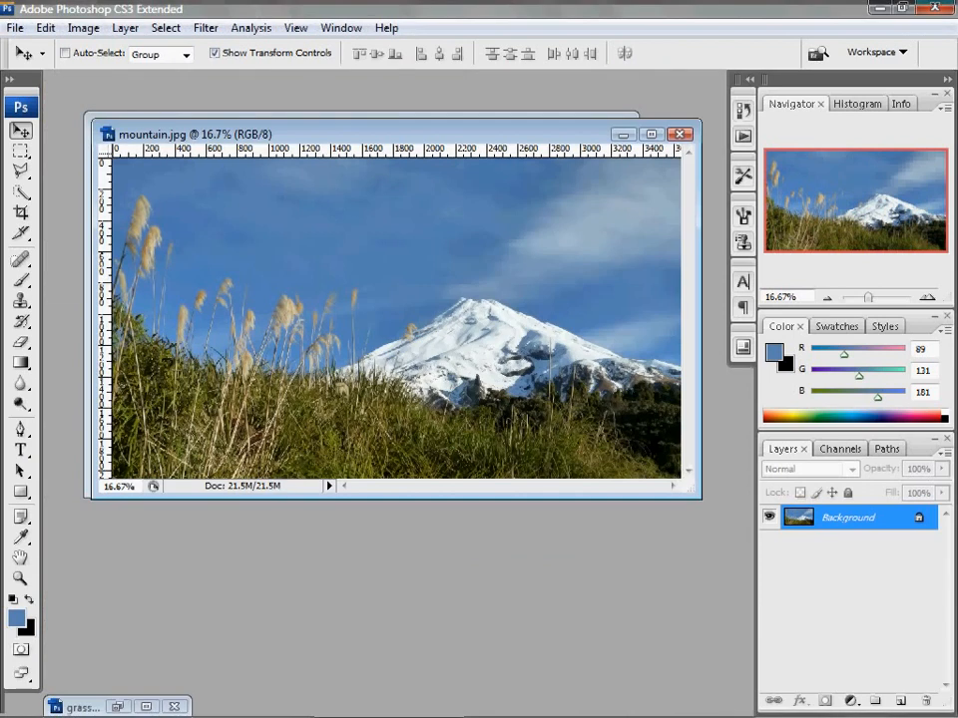
drag(249, 134, 310, 238)
click(461, 128)
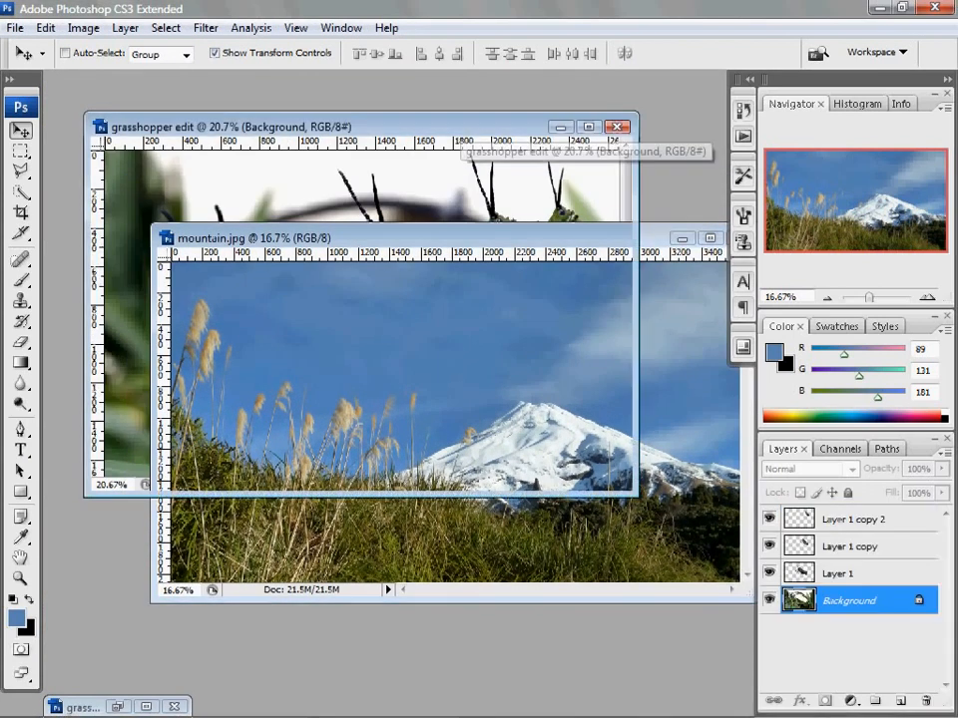
drag(461, 128, 425, 88)
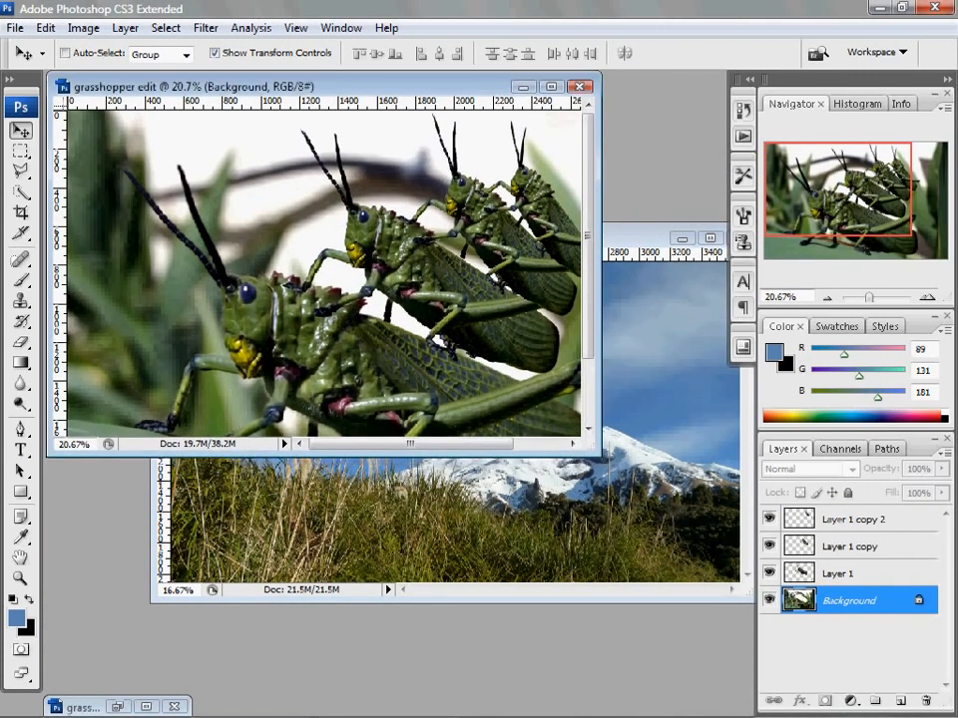
click(623, 239)
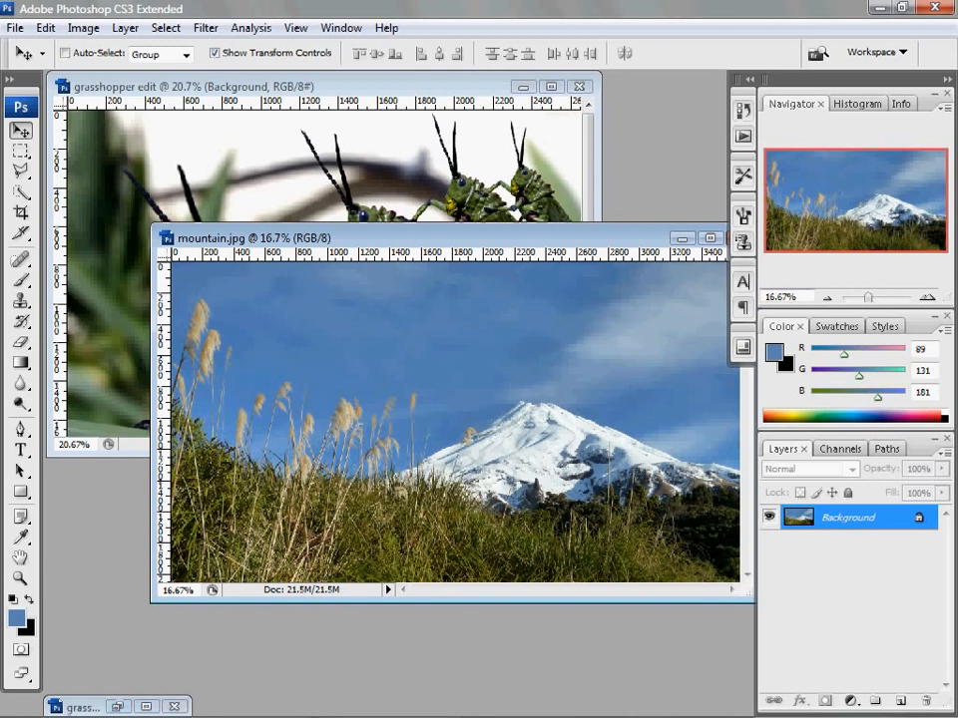
drag(449, 238, 421, 324)
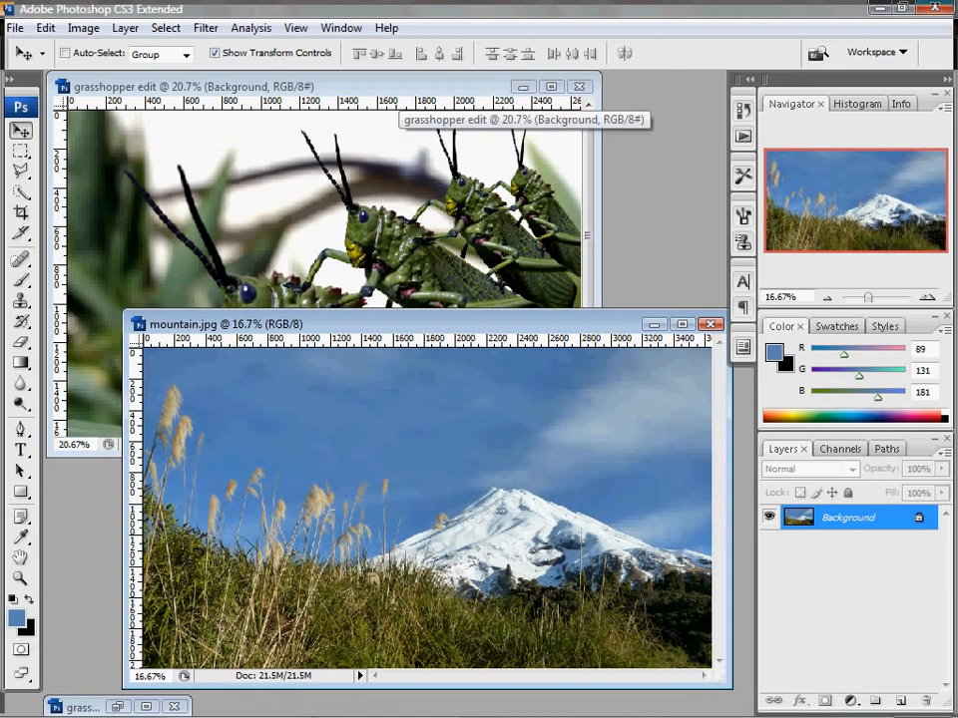
Copy Layer 1 from grasshopper edit into mountain.jpg and maximize the mountain.jpg window
click(399, 89)
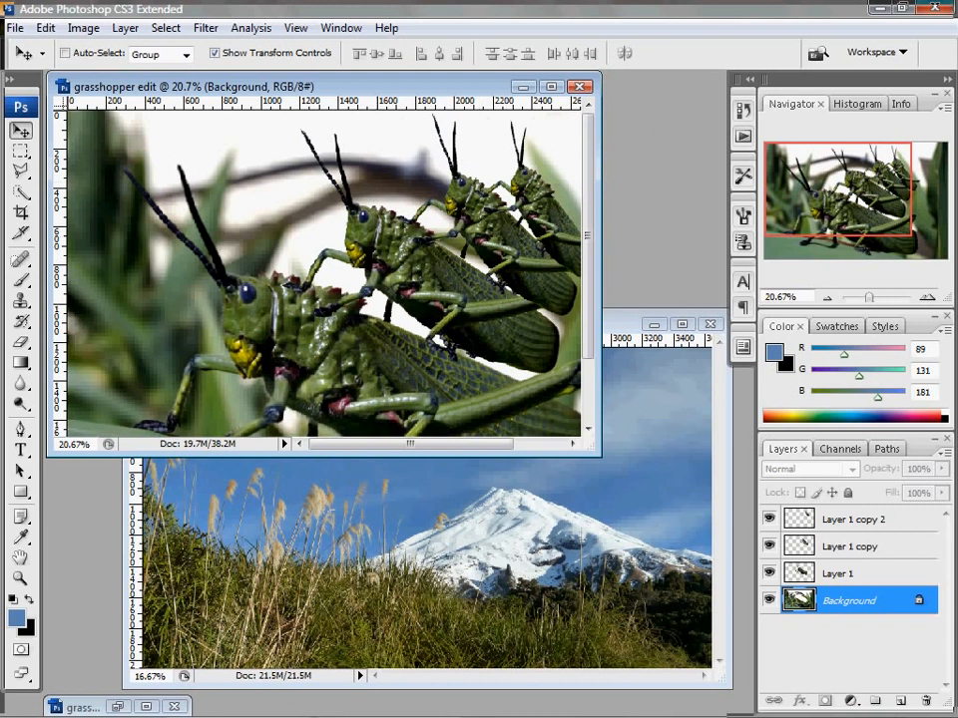
click(848, 573)
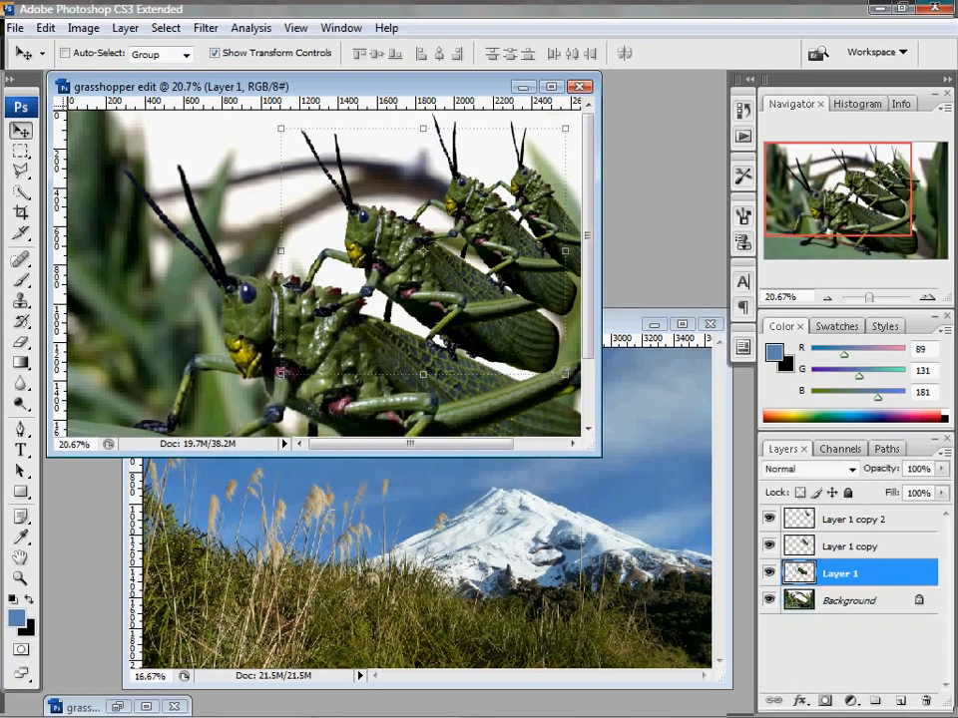
drag(848, 574, 545, 536)
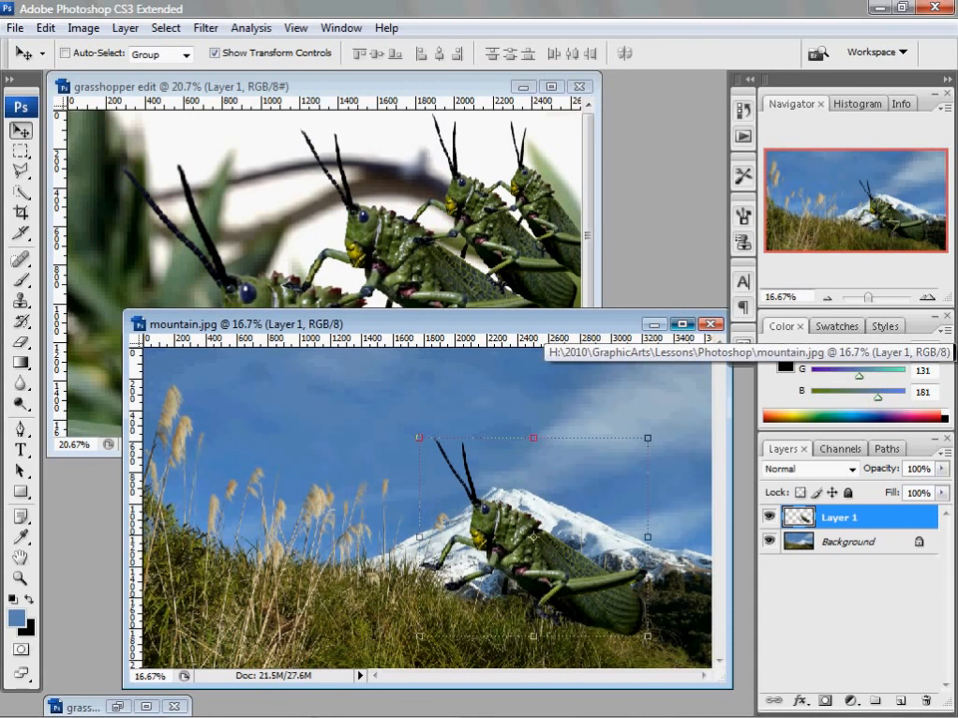
click(681, 324)
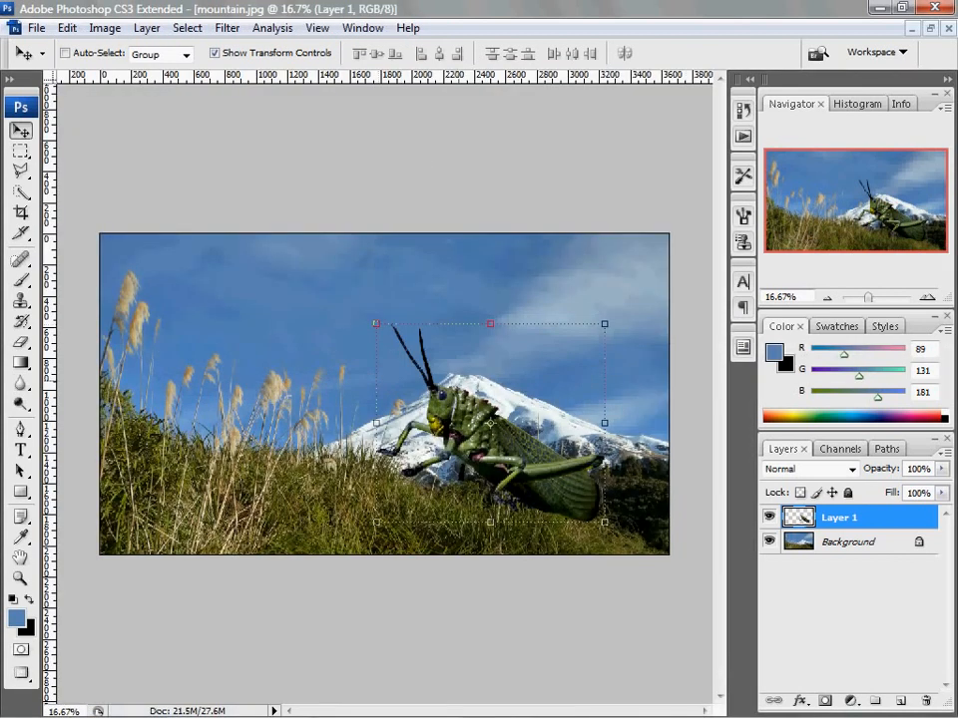
Place the grasshopper on the snowy mountain's slope, scaled proportionally to about 83.9%, and apply the transform
drag(489, 439, 555, 355)
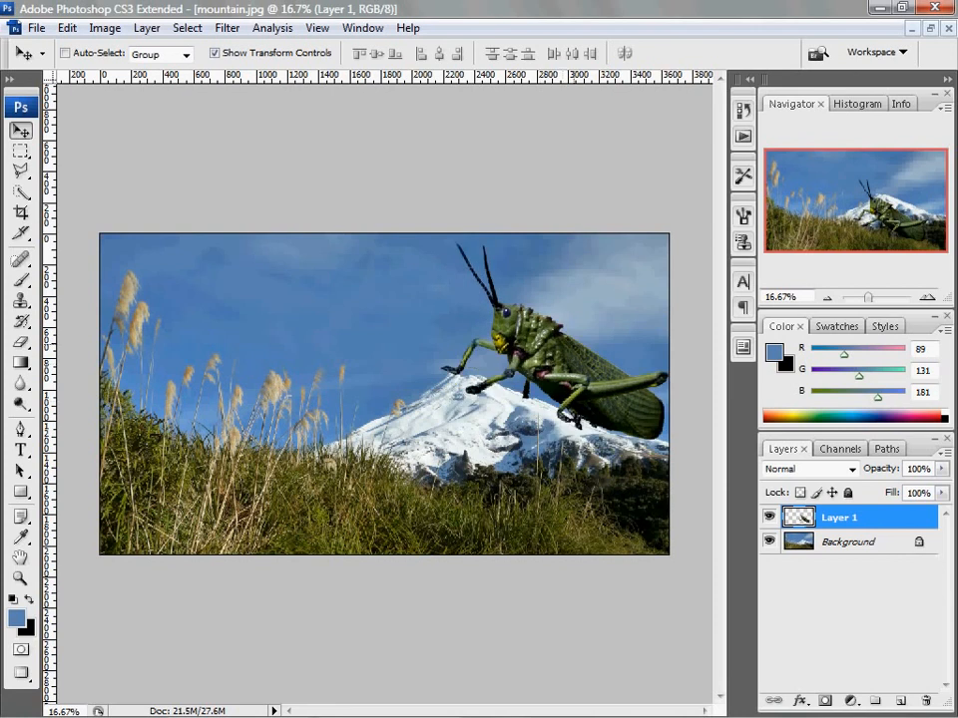
drag(442, 243, 477, 273)
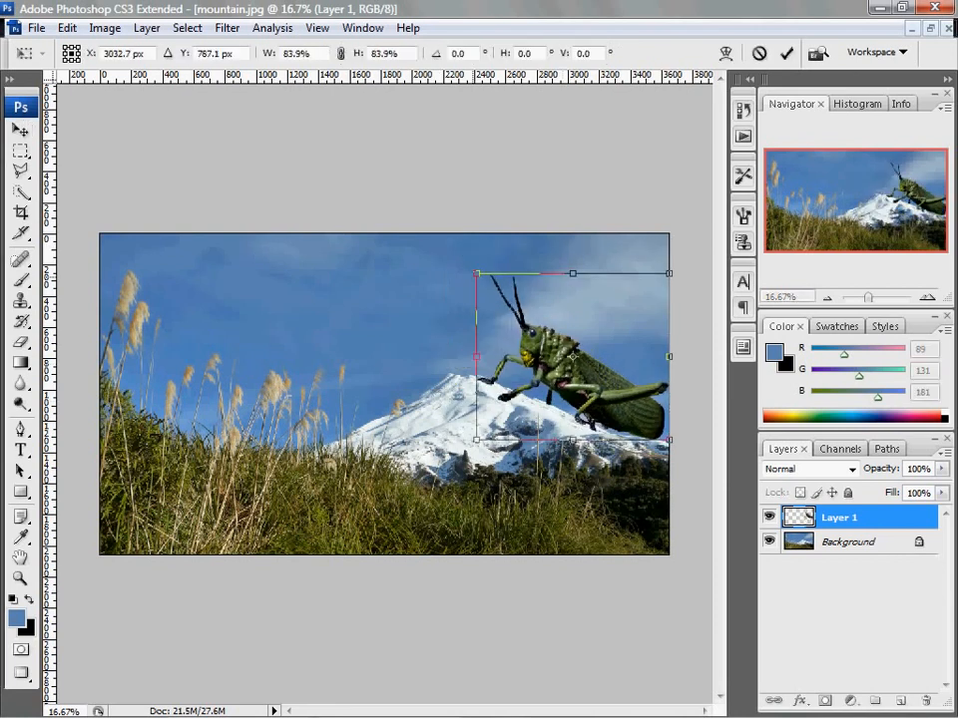
drag(612, 394, 602, 390)
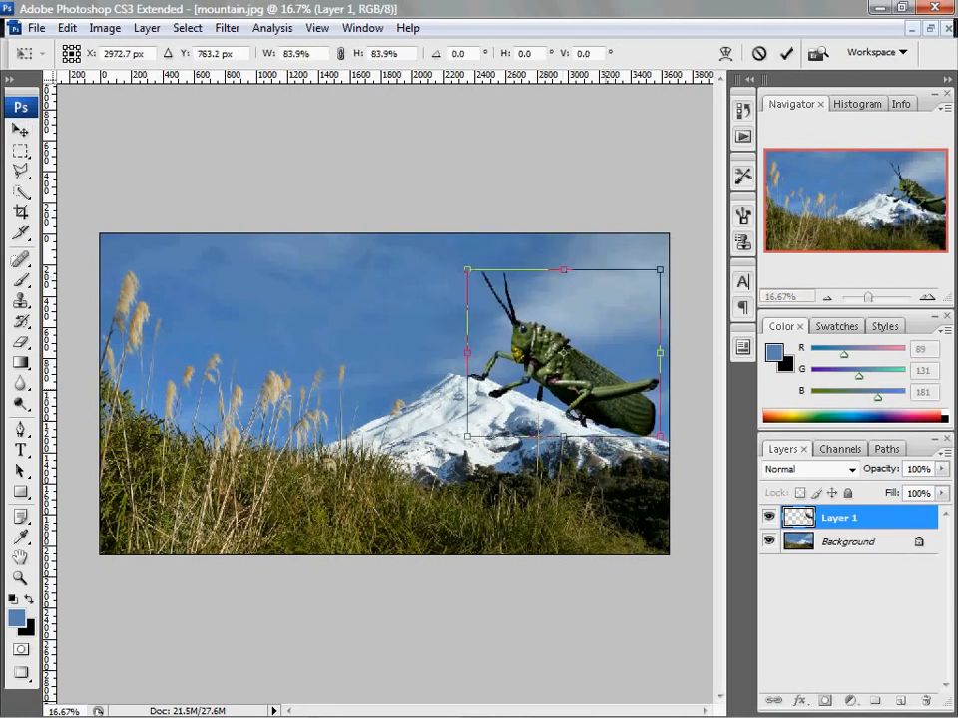
key(Return)
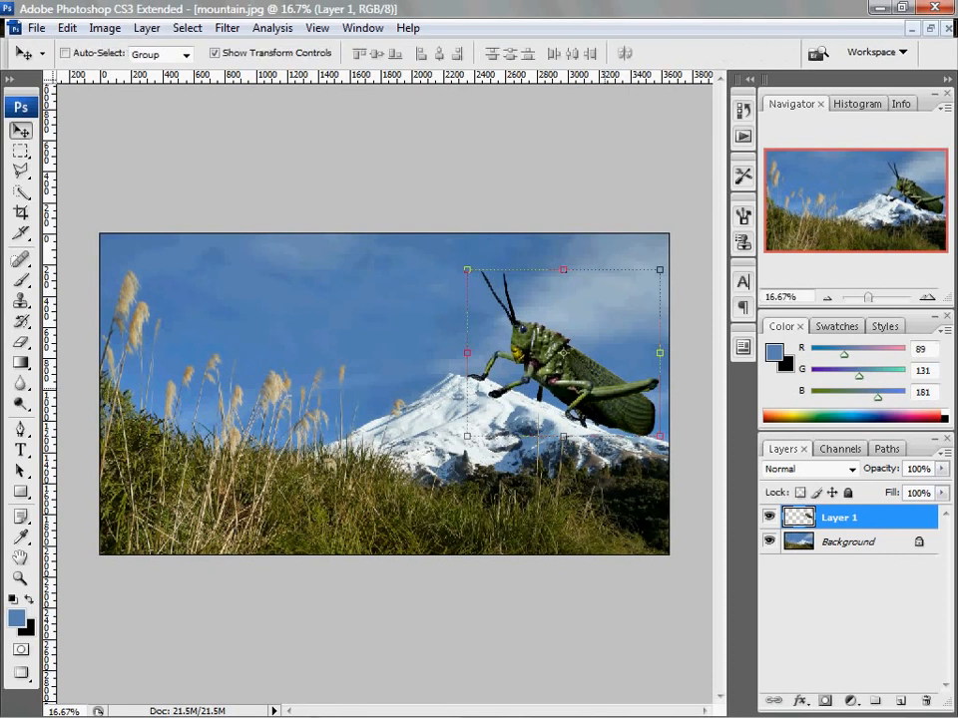